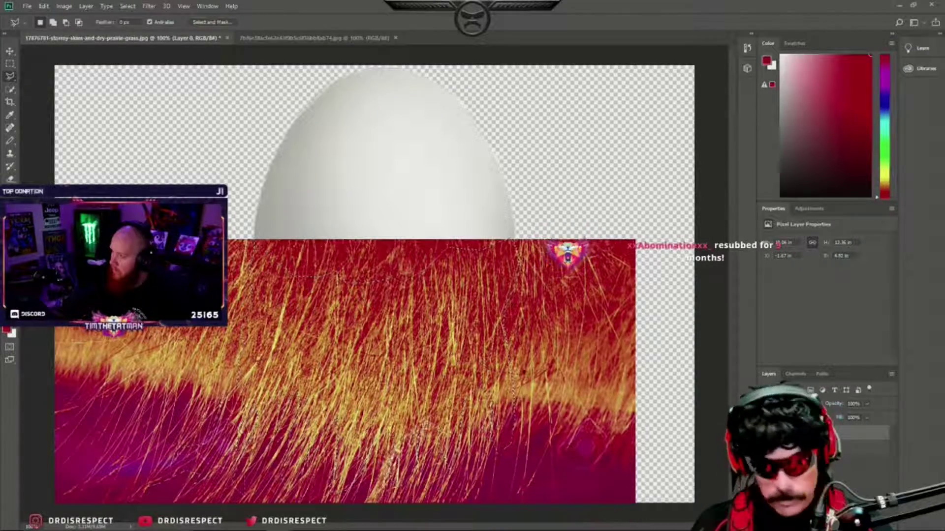
Trial-delete part of the grass, undo it, and toggle the grass to preview the cut-out
key("Delete")
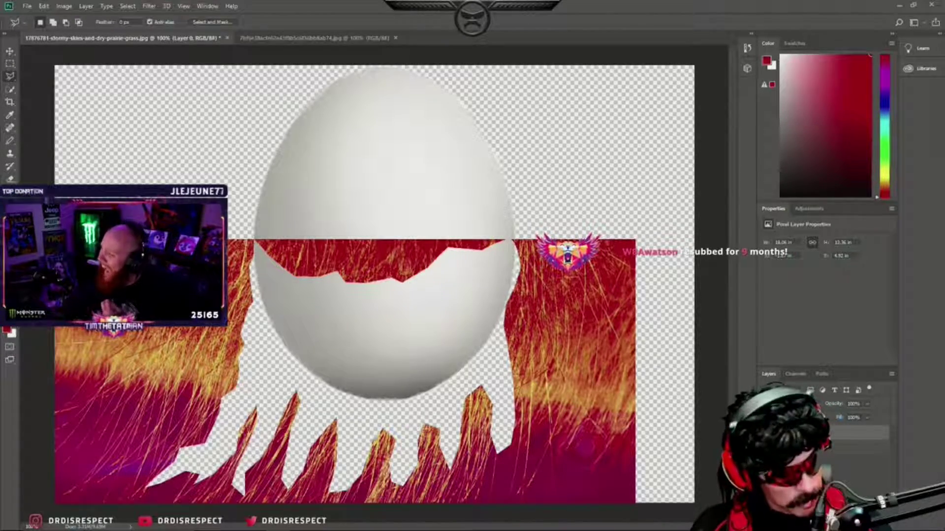
key("ctrl+z")
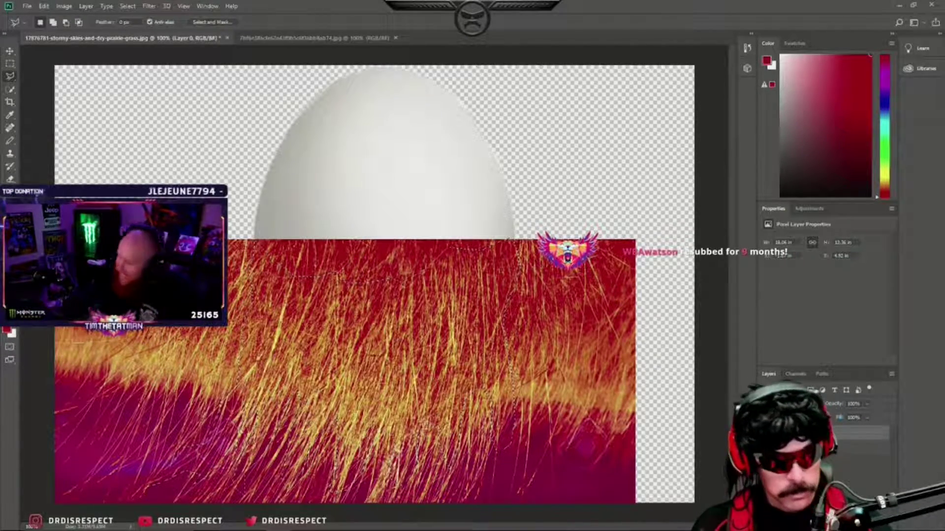
key("ctrl+j")
key("alt+bracketleft")
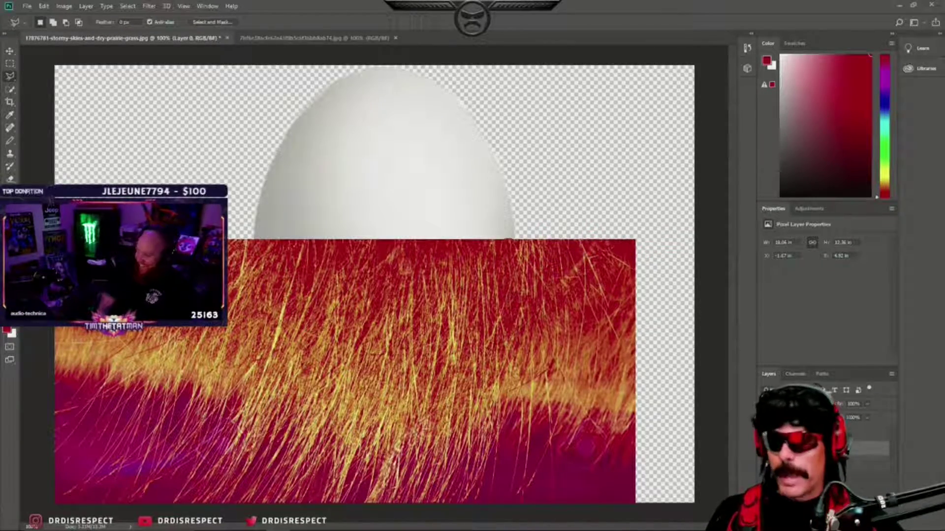
key("ctrl+z")
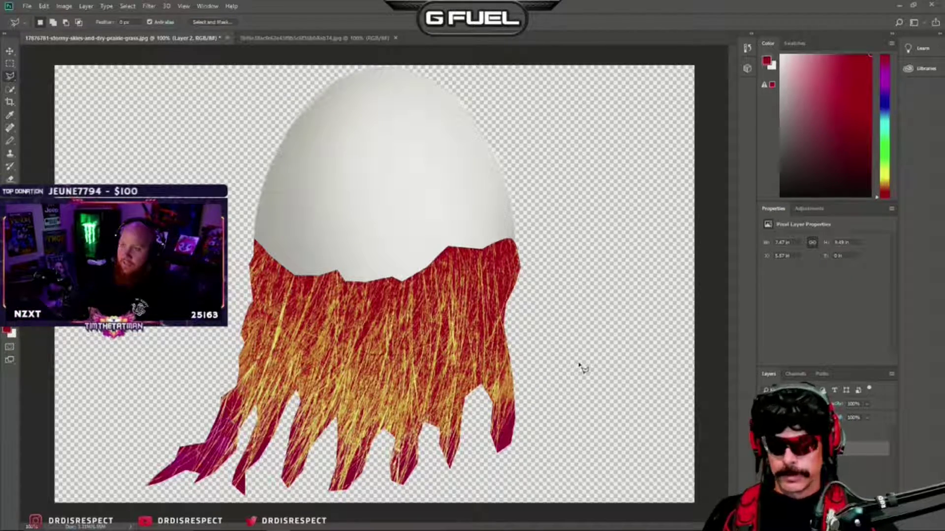
key("ctrl+shift+z")
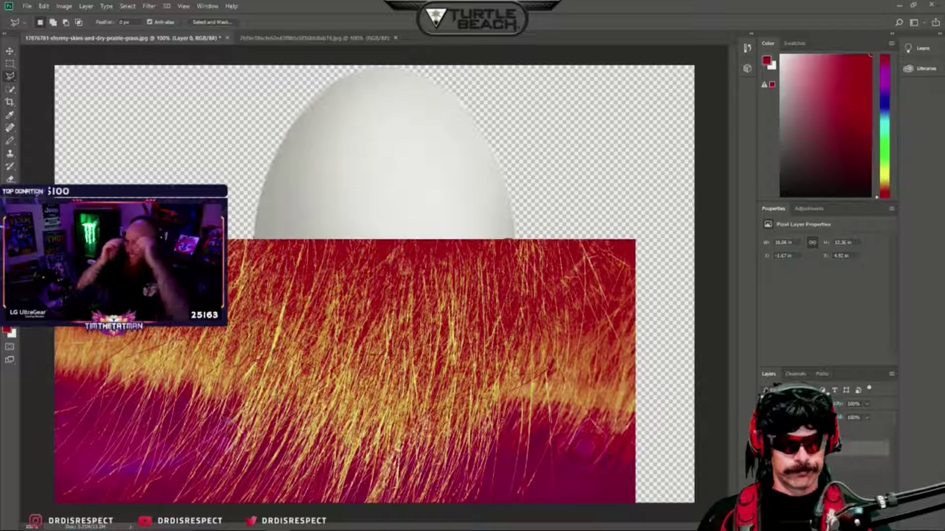
Cut away the excess grass on the lower left of the texture
left_click(183, 511)
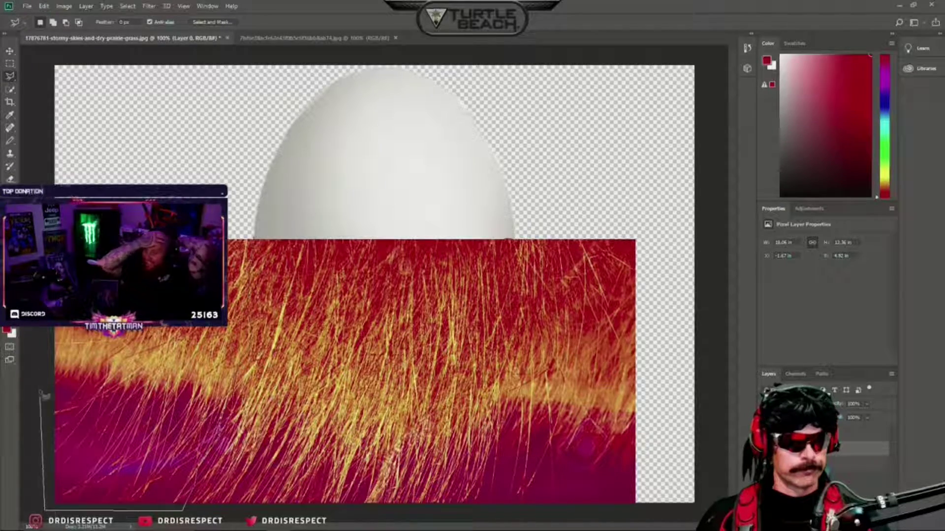
left_click(255, 240)
key("Delete")
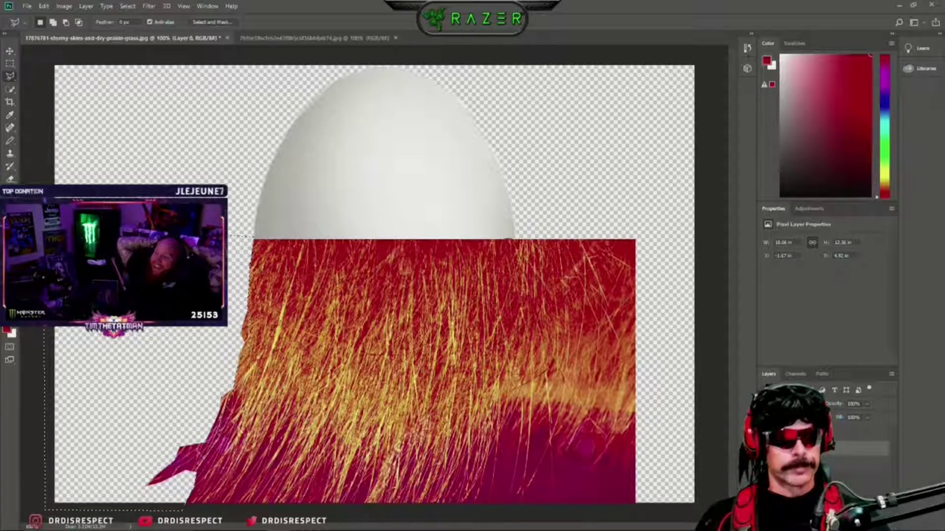
key("m")
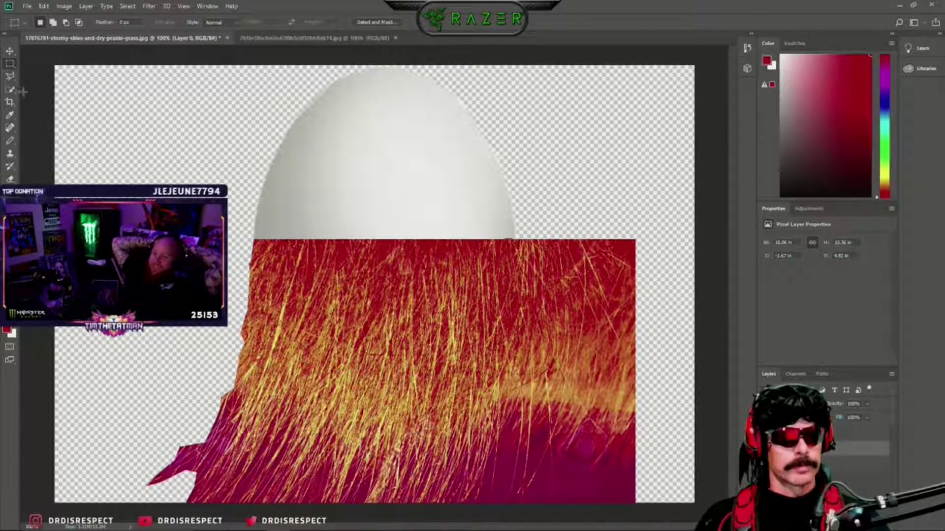
key("l")
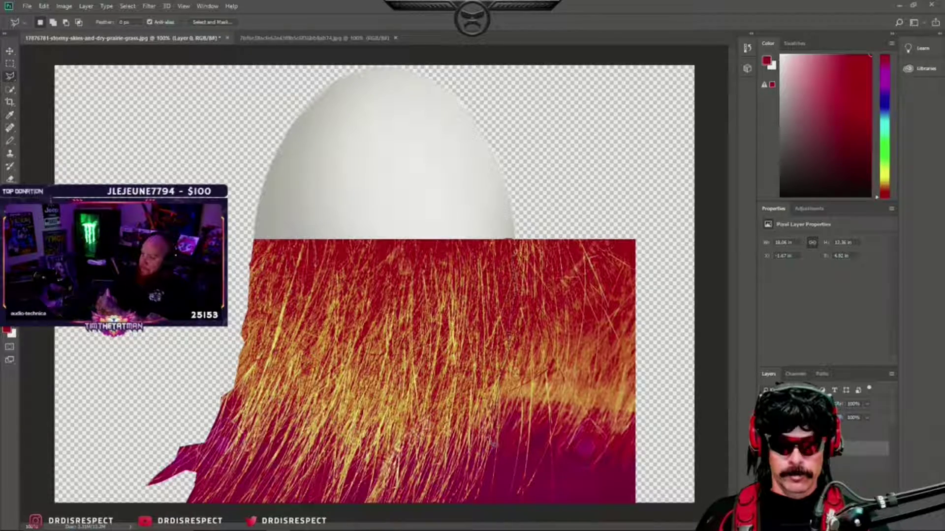
Trace around the right-hand grass and erase it so the column narrows
left_click(466, 506)
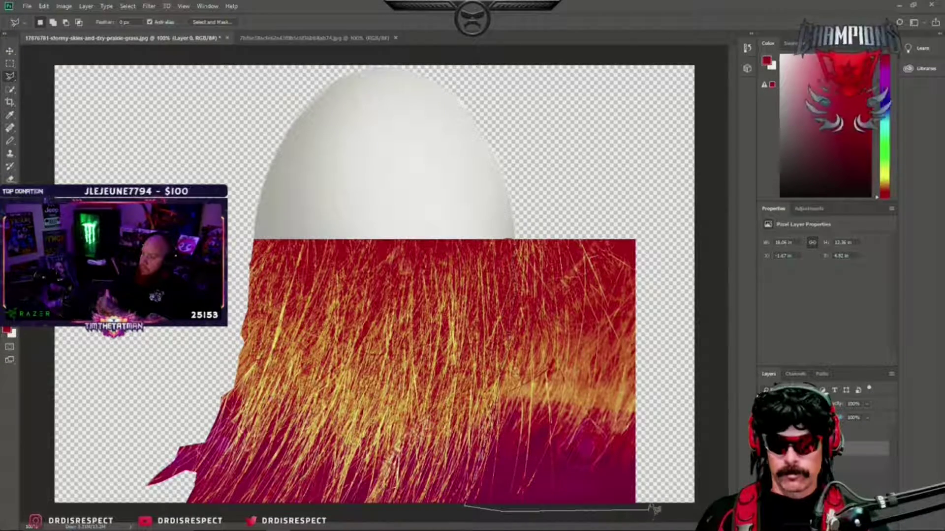
left_click(647, 509)
left_click(636, 228)
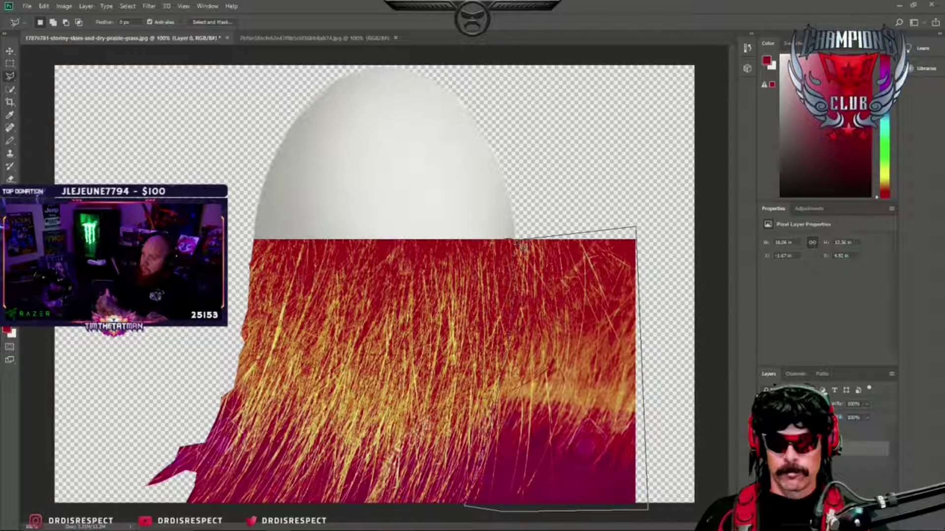
double_click(512, 240)
key("Delete")
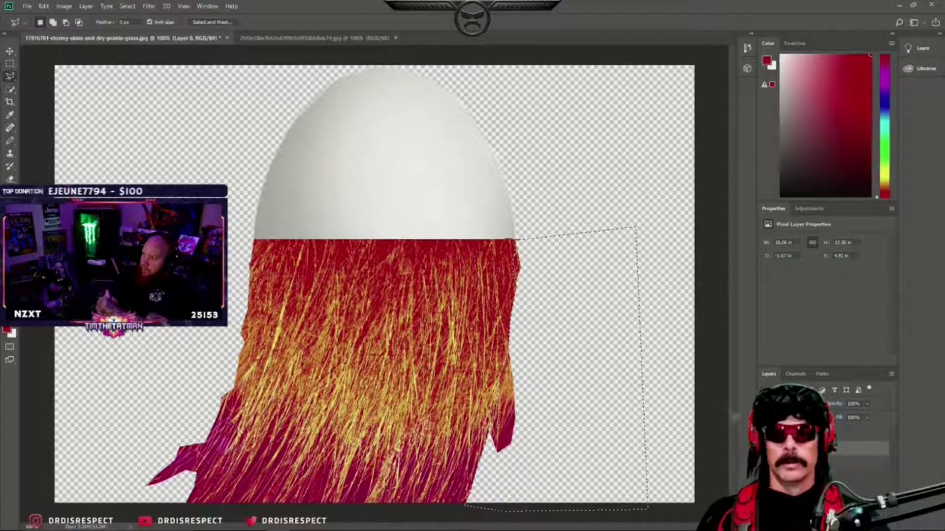
Erase the pink hair tip on Layer 3 and remove the jagged lower-left grass piece
left_click(861, 433)
key("Delete")
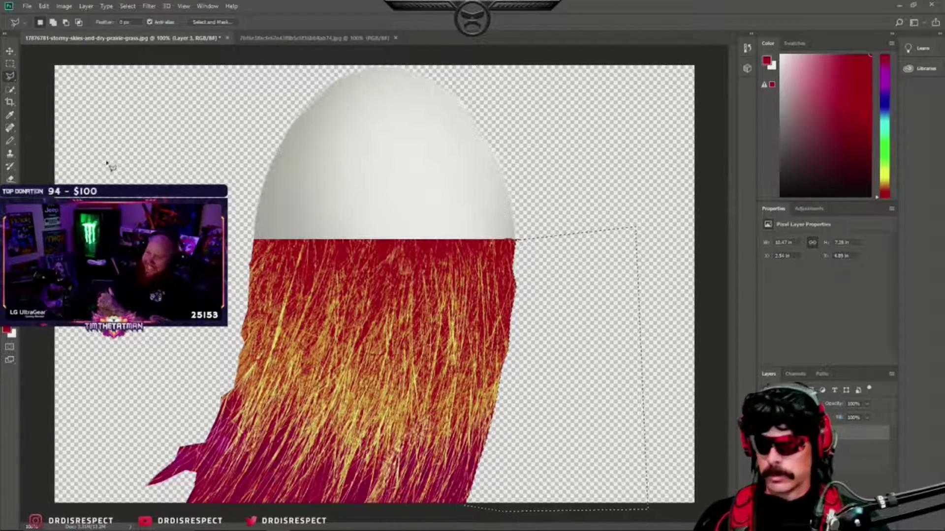
left_click(10, 64)
left_click(361, 197)
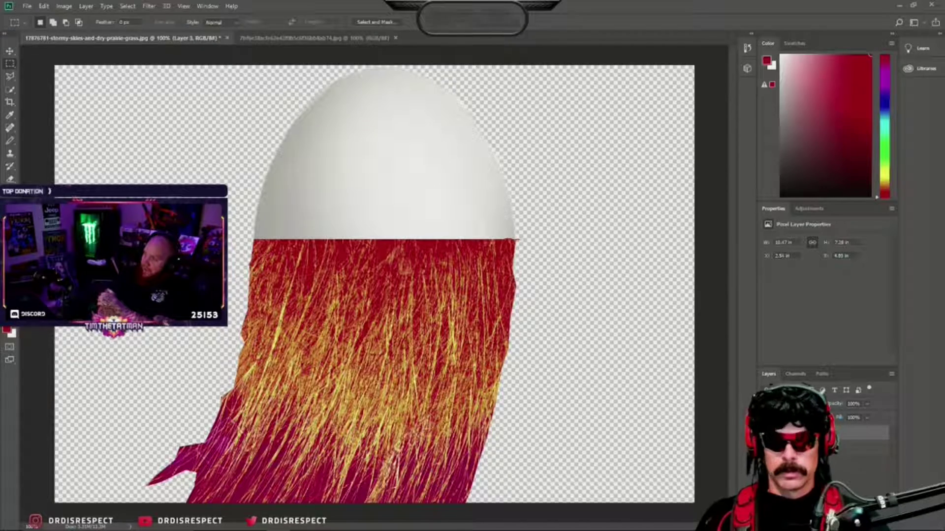
key("Delete")
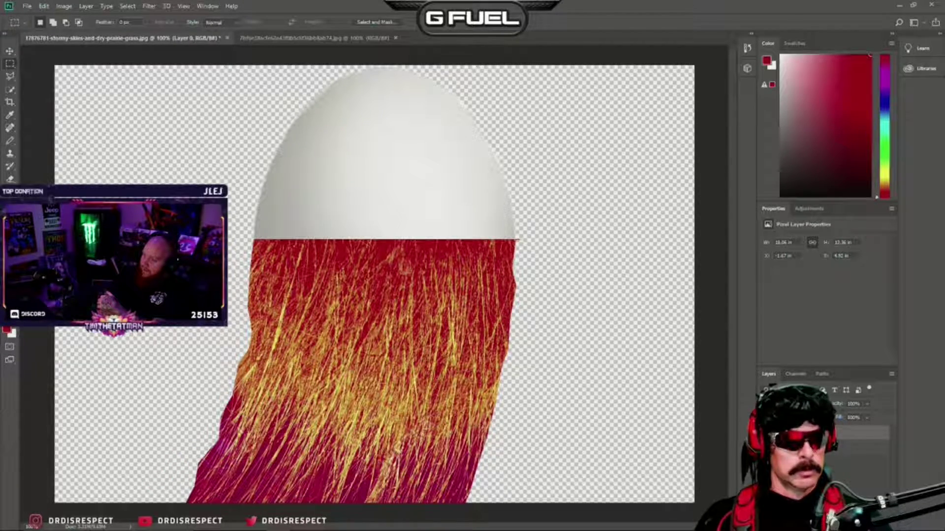
Cut a jagged crack along the egg's lower edge with the Polygonal Lasso, then deselect
left_click(11, 78)
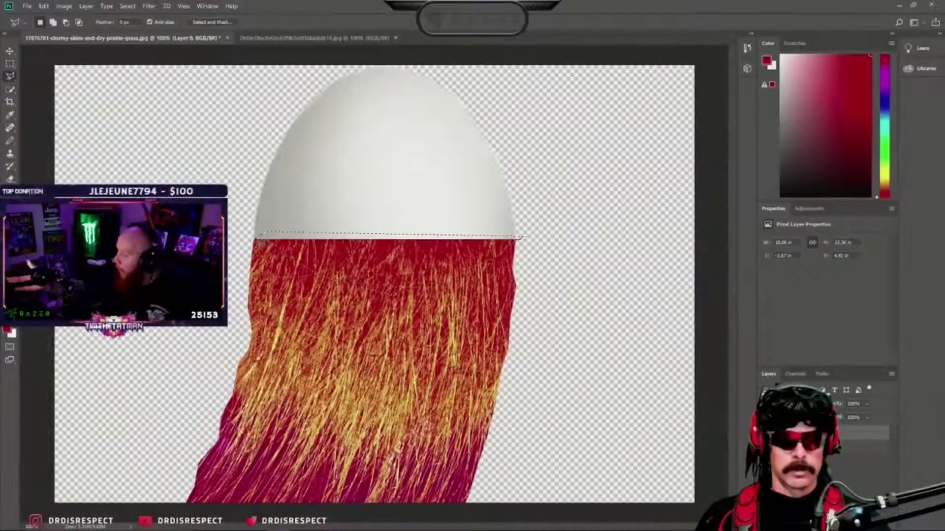
key("Delete")
key("ctrl+d")
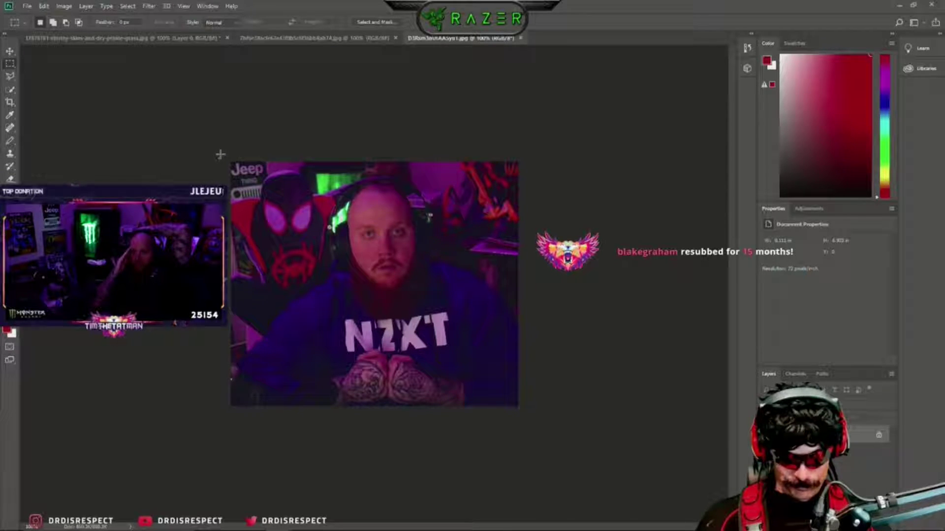
Switch back to the egg composite document tab
left_click(241, 39)
left_click(187, 39)
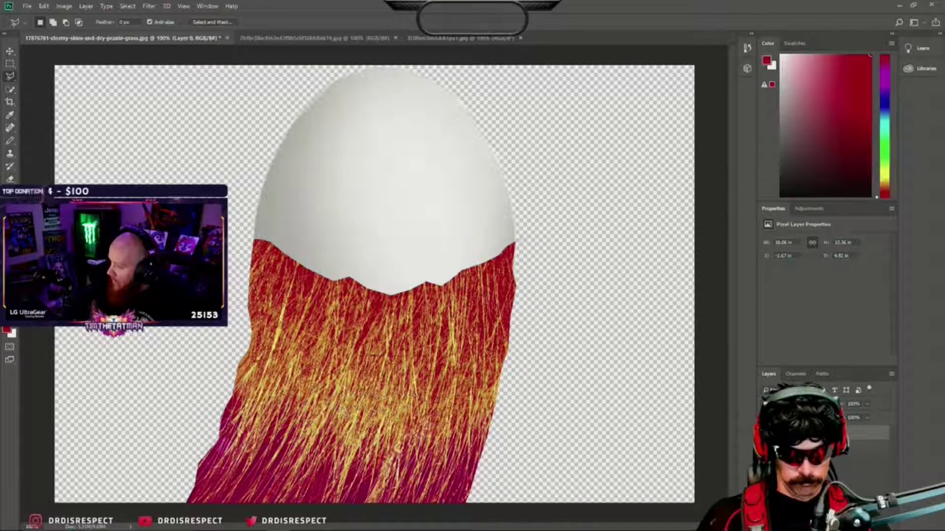
Move a sliver of beard texture on Layer 1 up onto the egg's shell
key("ctrl+j")
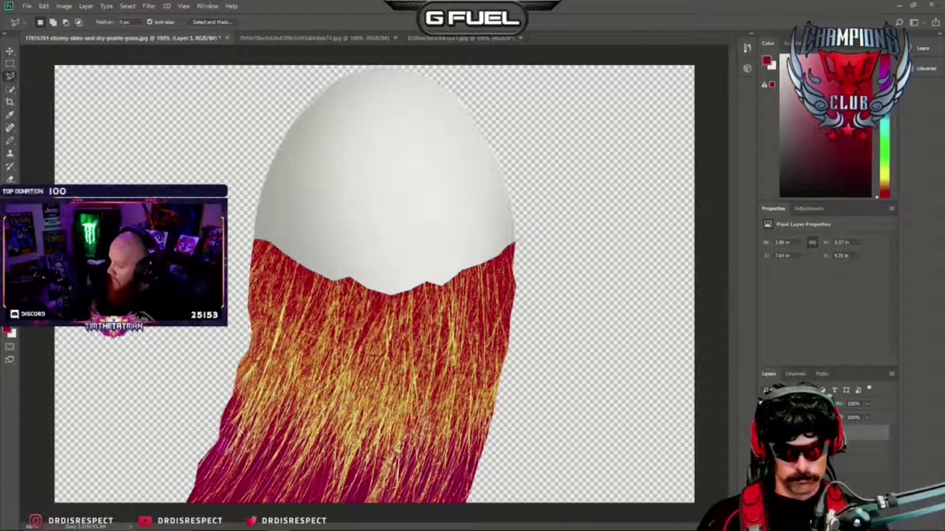
key("v")
left_click_drag(386, 337, 389, 260)
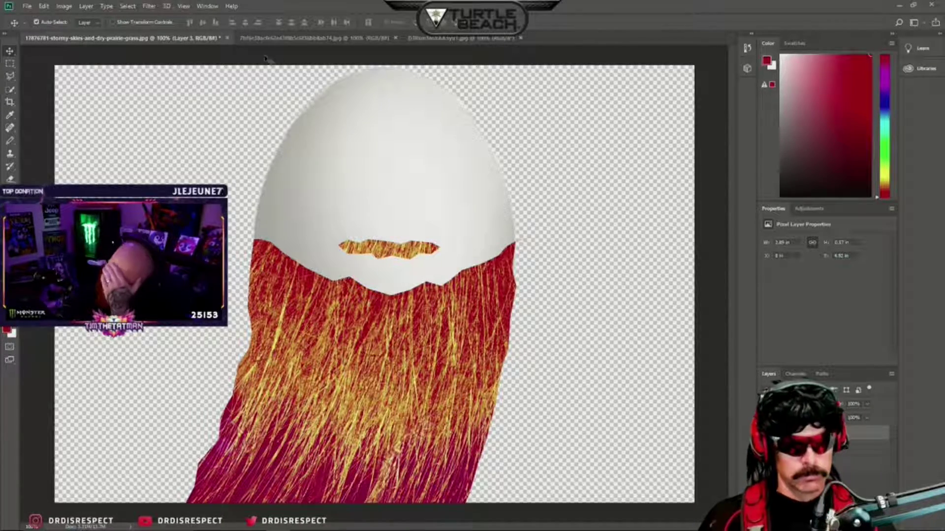
Switch between the document tabs, ending on the webcam photo
left_click(418, 38)
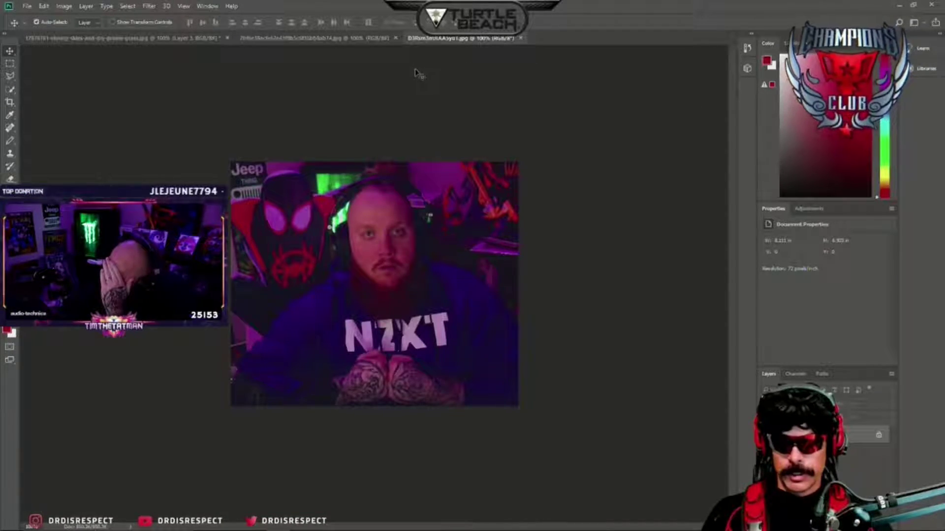
left_click(197, 37)
left_click(439, 39)
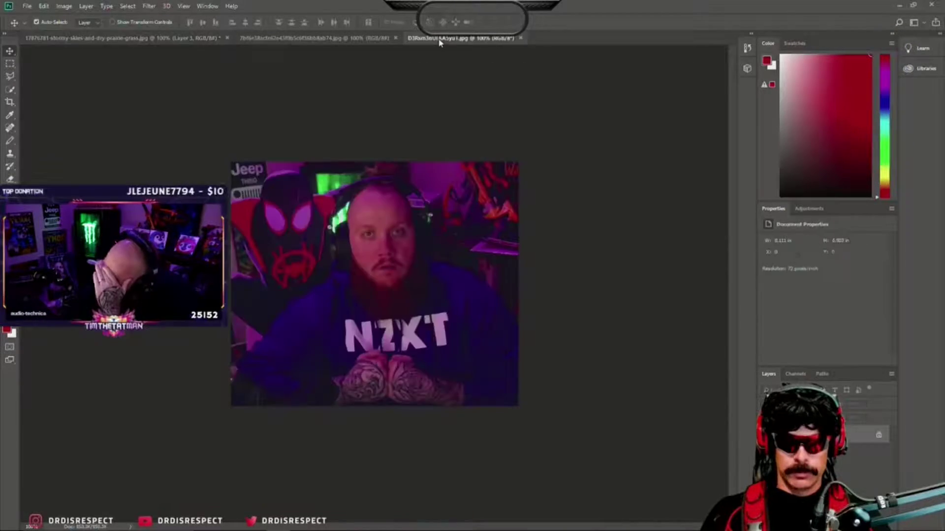
left_click(206, 38)
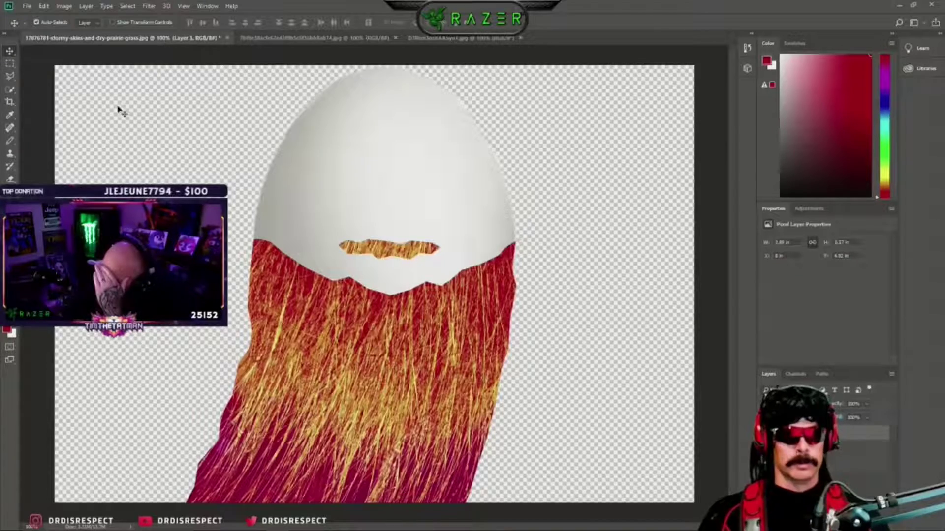
left_click(427, 39)
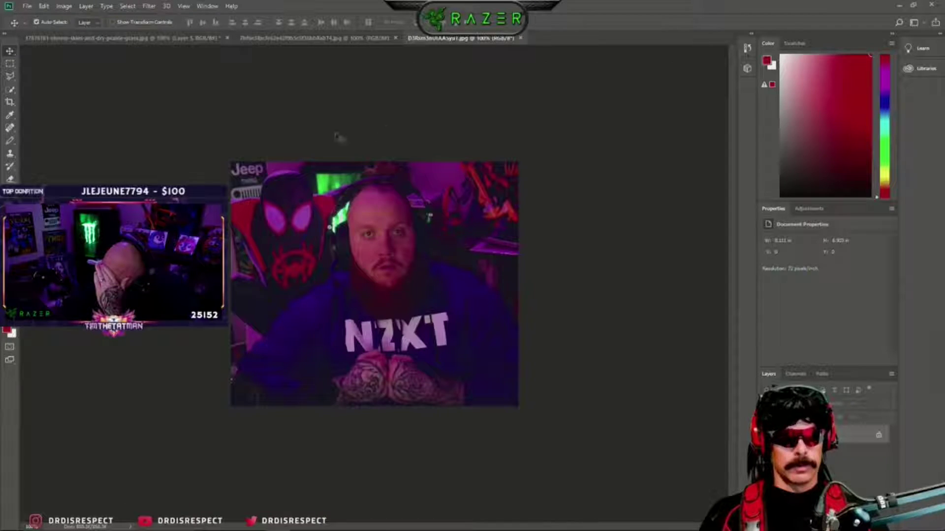
Select the whole webcam photo and paste it into the egg-and-beard document
key("m")
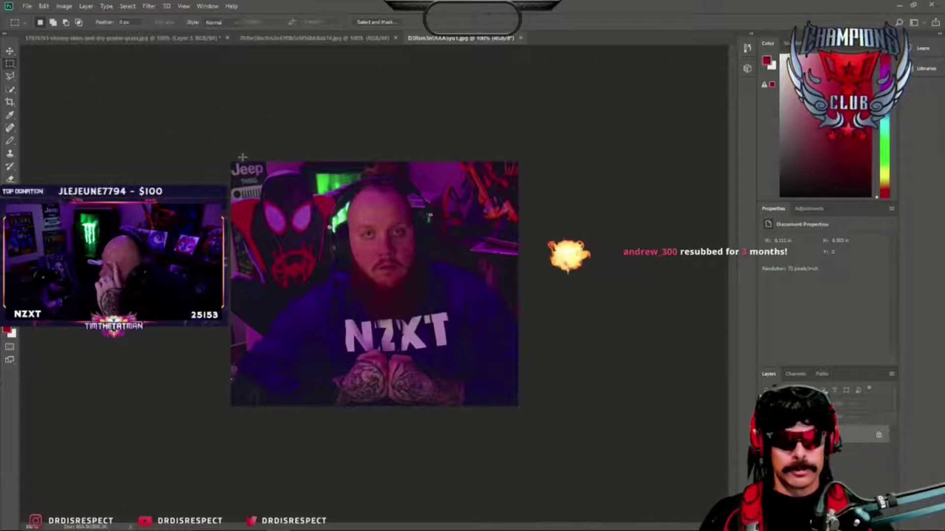
key("ctrl+a")
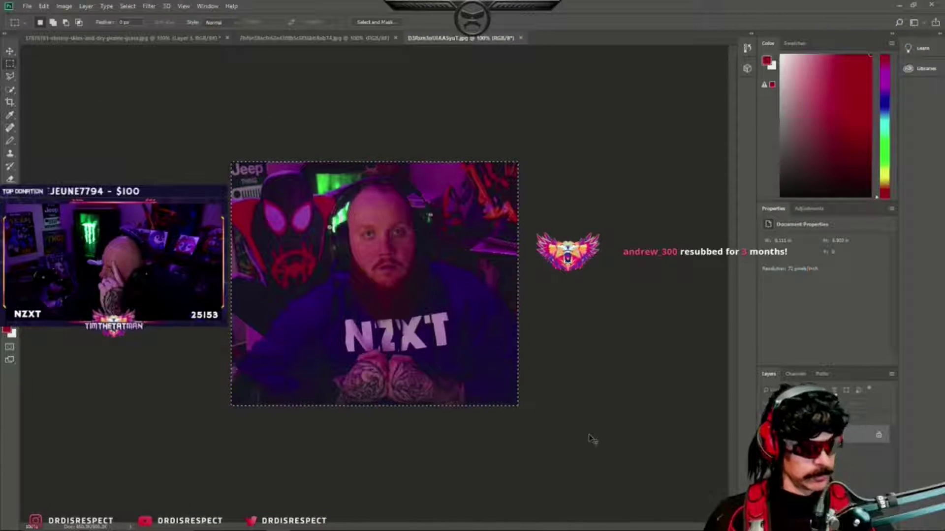
left_click(261, 39)
left_click(170, 39)
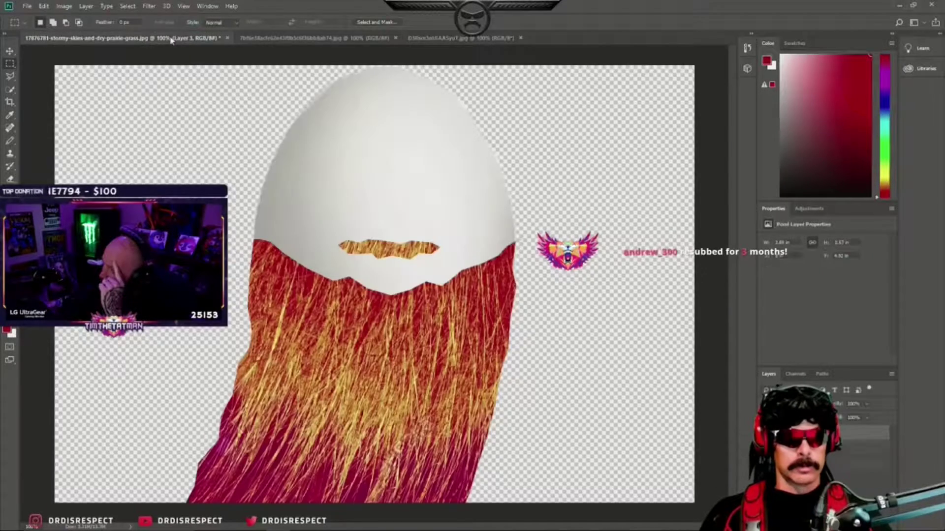
key("ctrl+v")
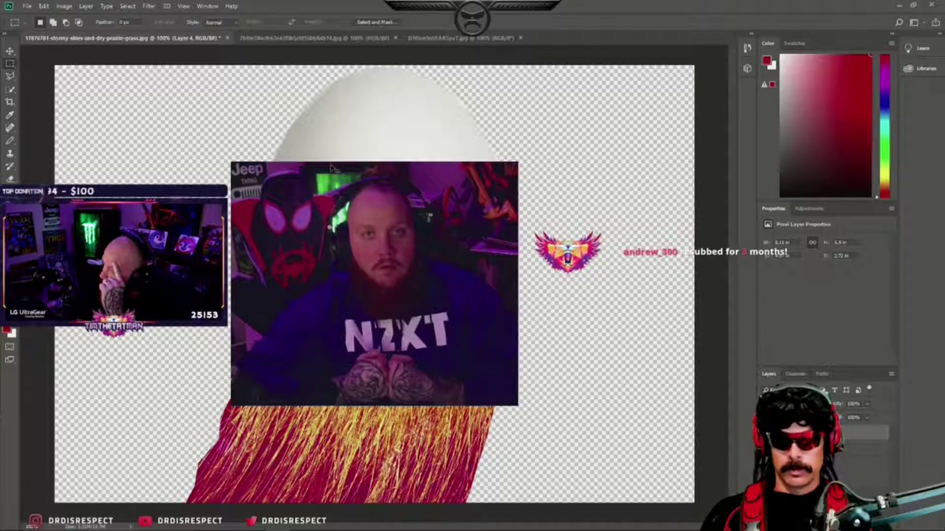
key("ctrl+t")
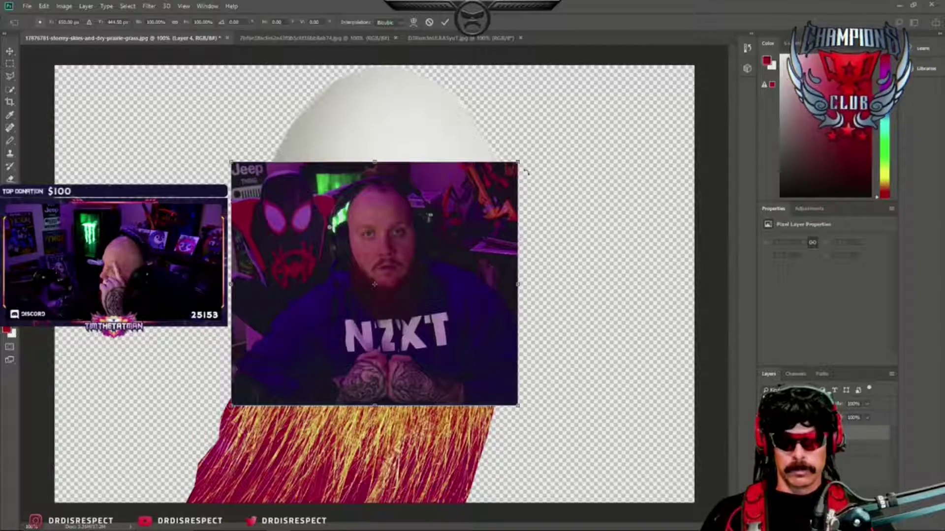
Scale and center the webcam layer to fill the canvas height, then apply the transform
left_click_drag(518, 161, 686, 74)
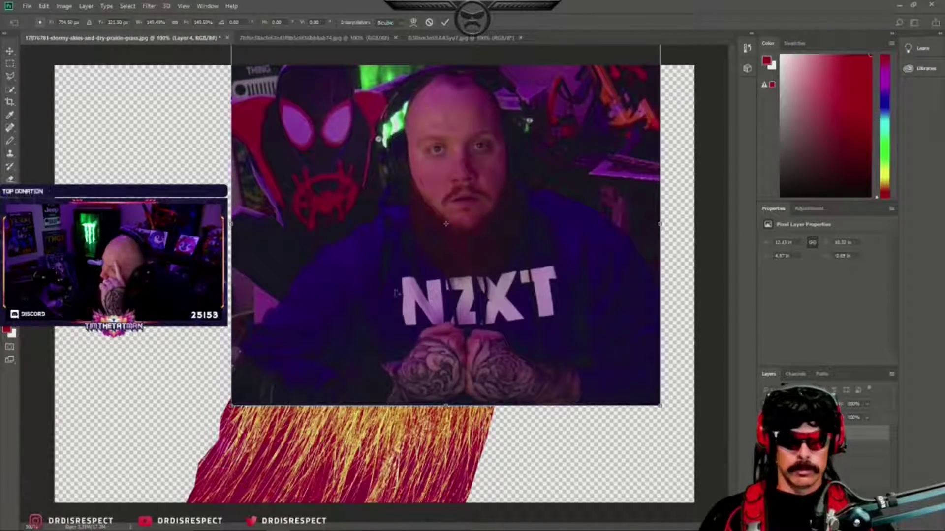
left_click_drag(233, 405, 64, 484)
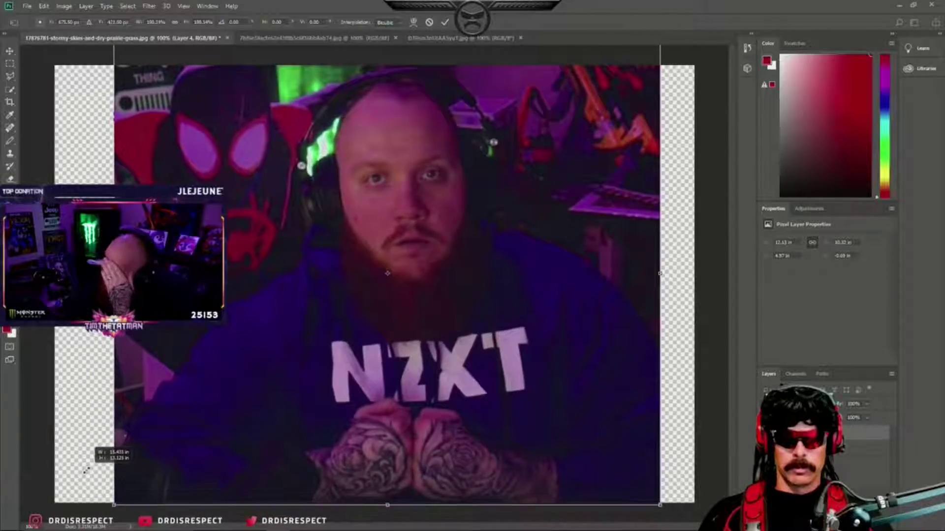
left_click_drag(64, 483, 11, 487)
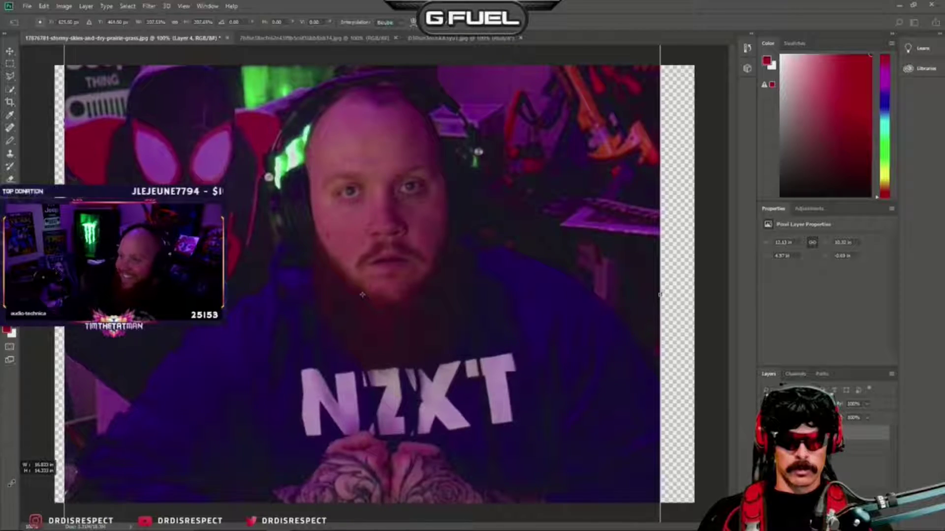
left_click_drag(11, 487, 14, 481)
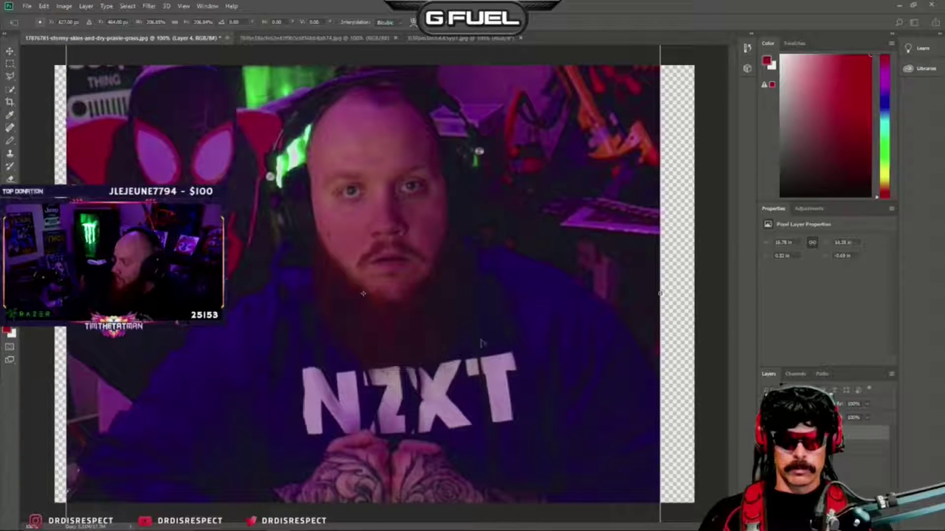
left_click_drag(482, 343, 481, 332)
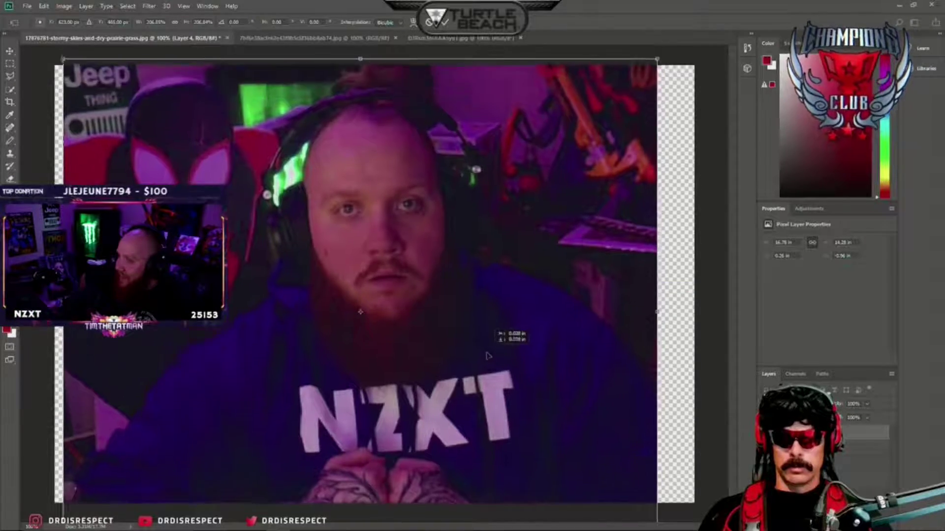
left_click_drag(658, 66, 587, 130)
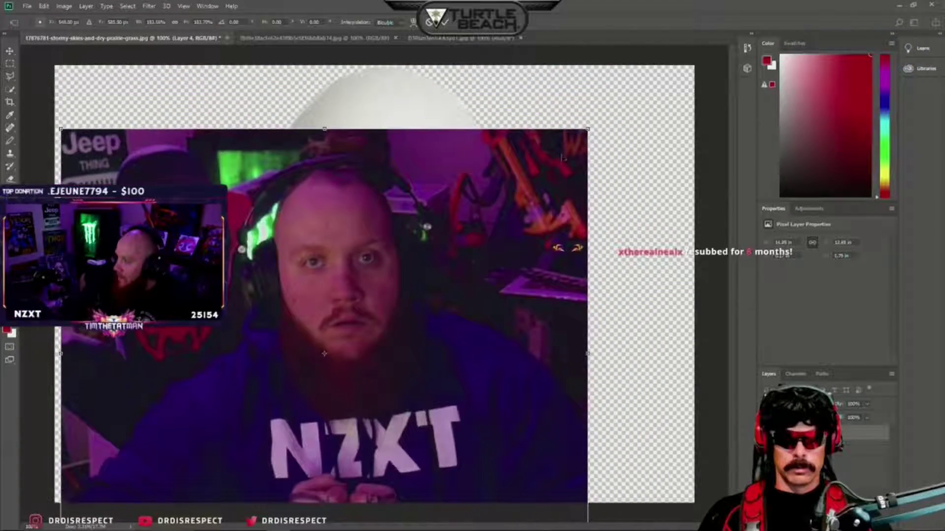
left_click_drag(515, 198, 560, 130)
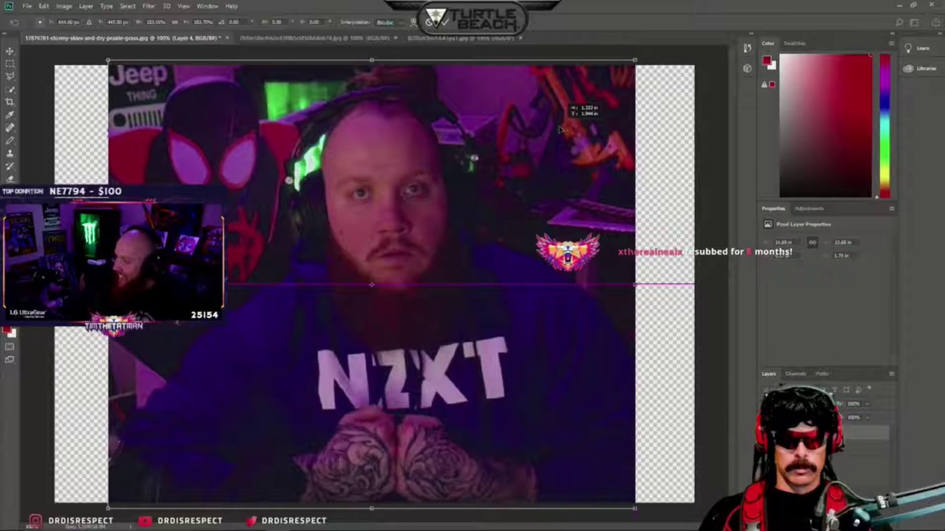
key("v")
left_click(442, 203)
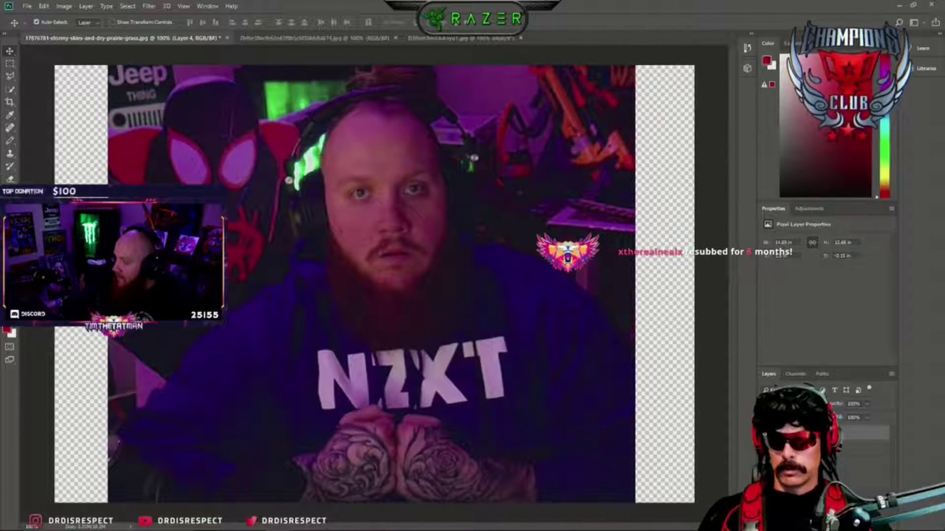
Move the egg and beard above the webcam photo and select the egg base layer
key("ctrl+bracketright")
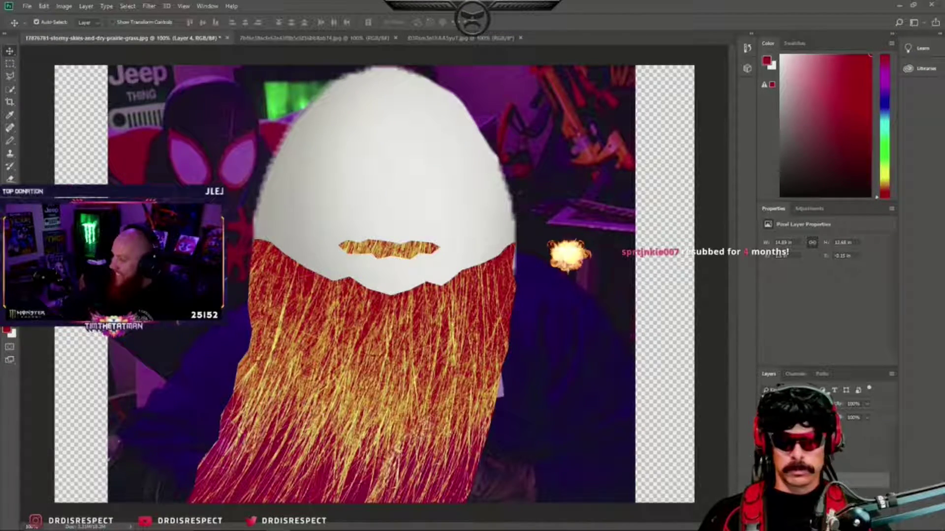
key("alt+bracketleft")
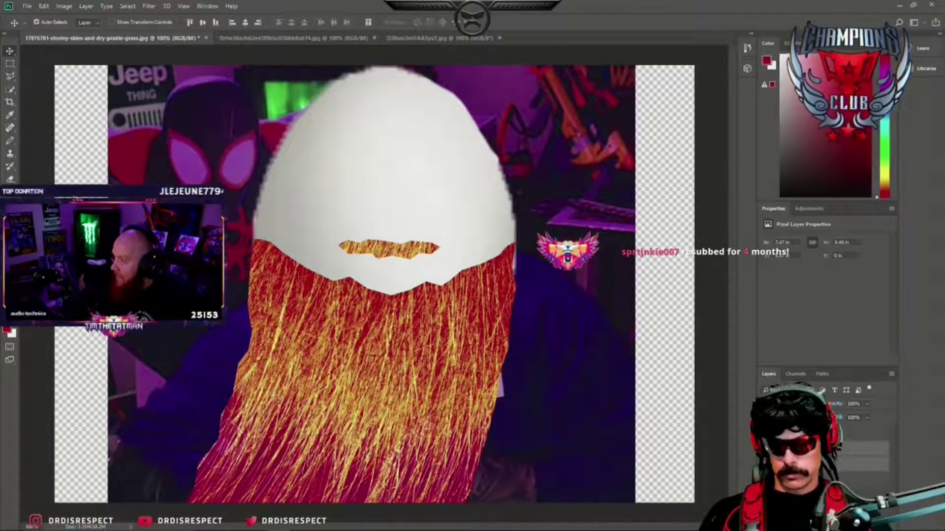
right_click(837, 448)
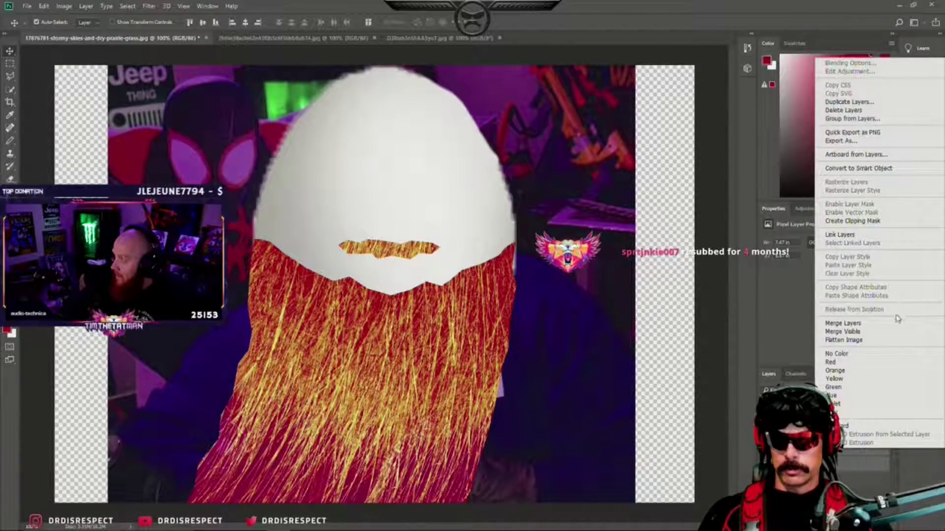
Merge the egg and beard layers and scale the result down slightly
left_click(869, 324)
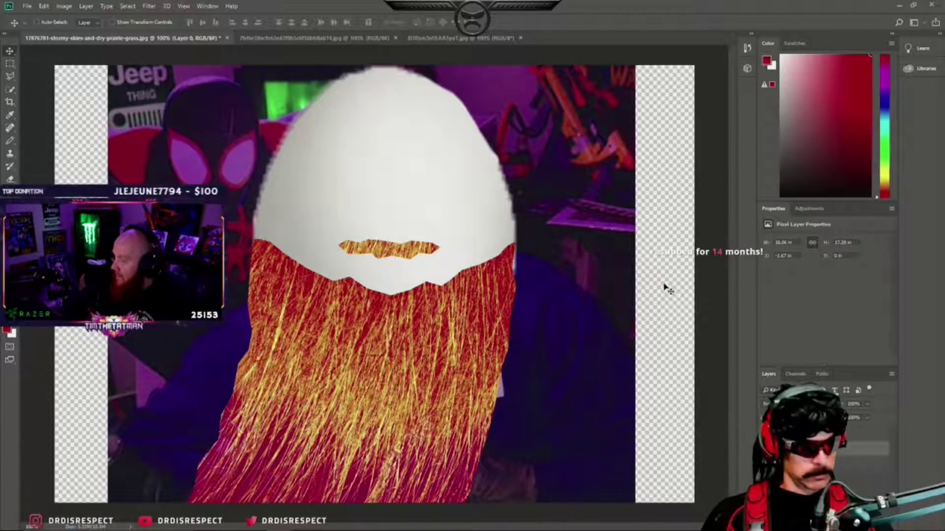
key("ctrl+t")
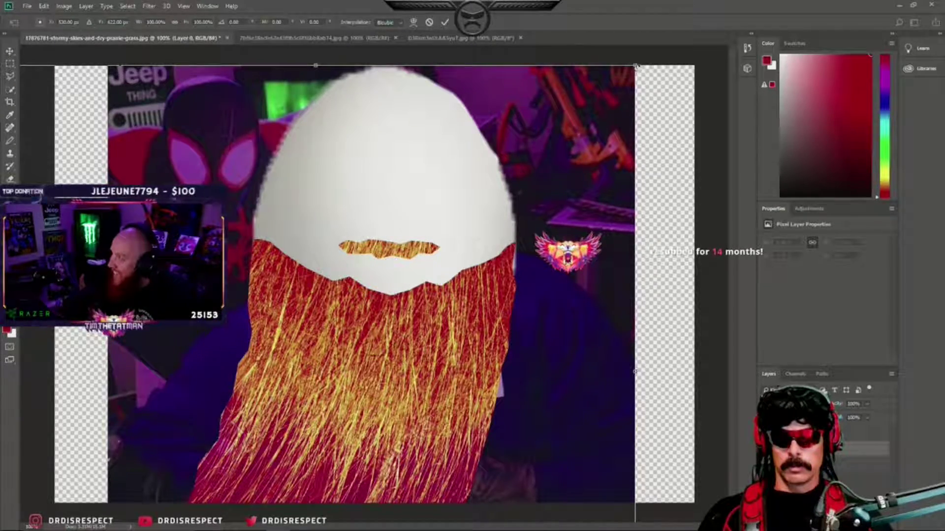
mouse_move(635, 66)
left_mouse_down()
mouse_move(598, 93)
mouse_move(634, 66)
left_mouse_up()
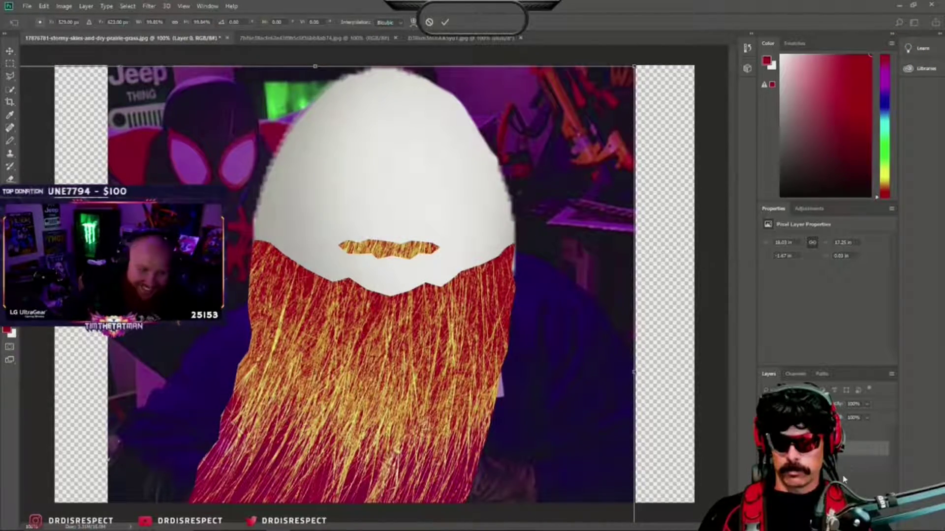
key("b")
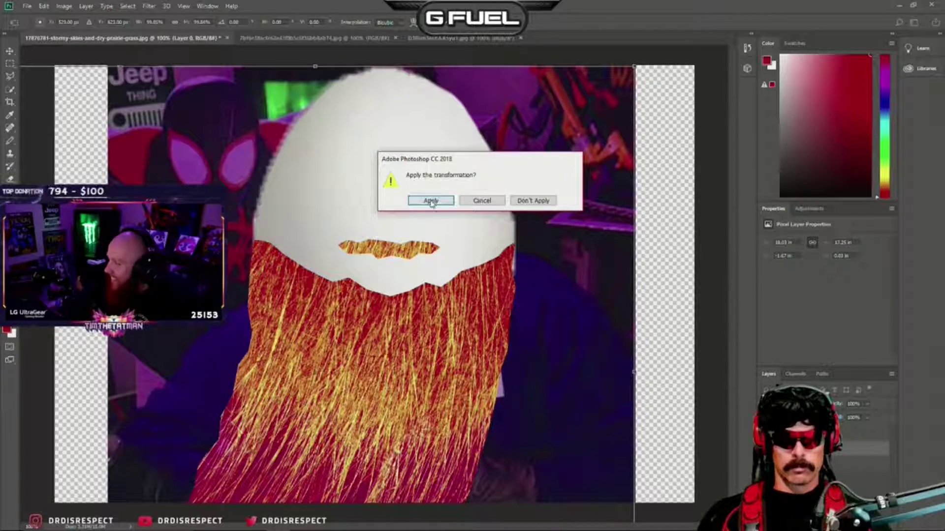
left_click(524, 202)
Merge the remaining egg piece layer into the egg layer
left_click(815, 431, "shift")
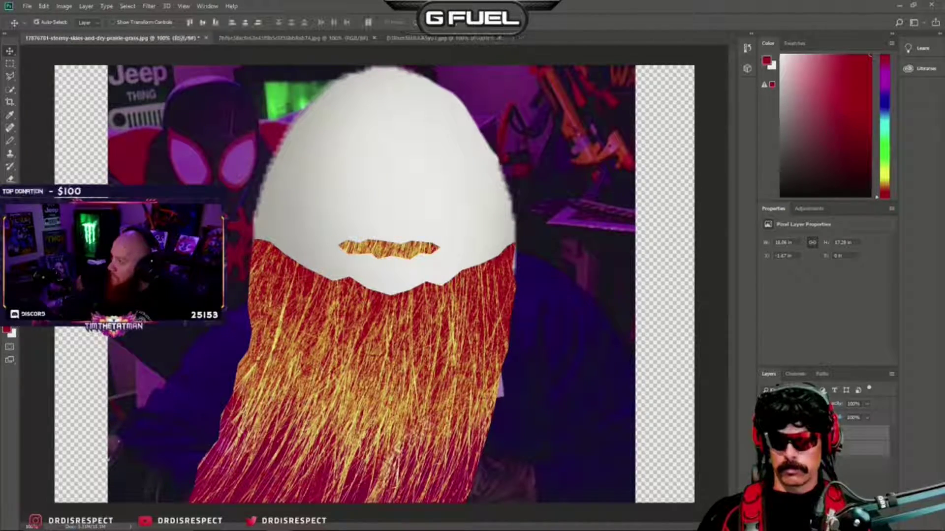
right_click(815, 433)
left_click(847, 309)
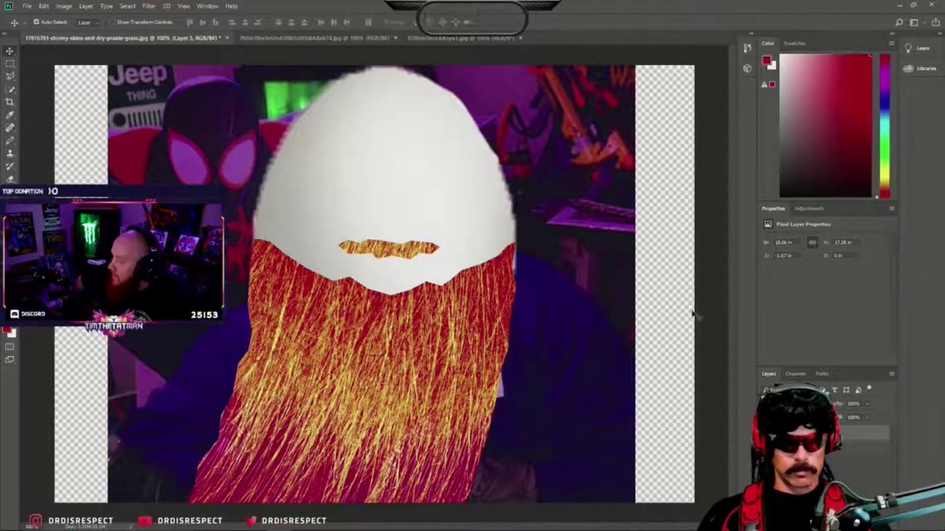
Shrink, tilt and narrow the egg head over the streamer's face, then commit the transform
key("ctrl+t")
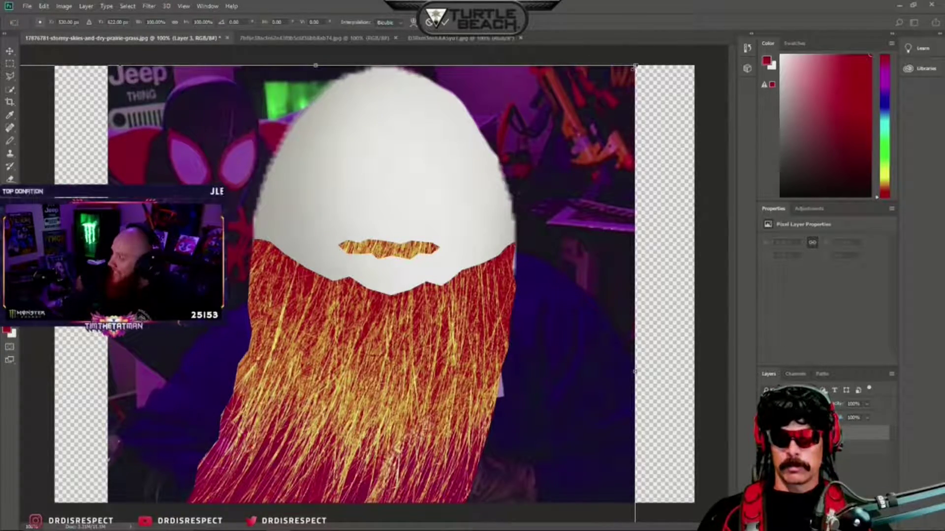
left_click_drag(635, 65, 466, 228)
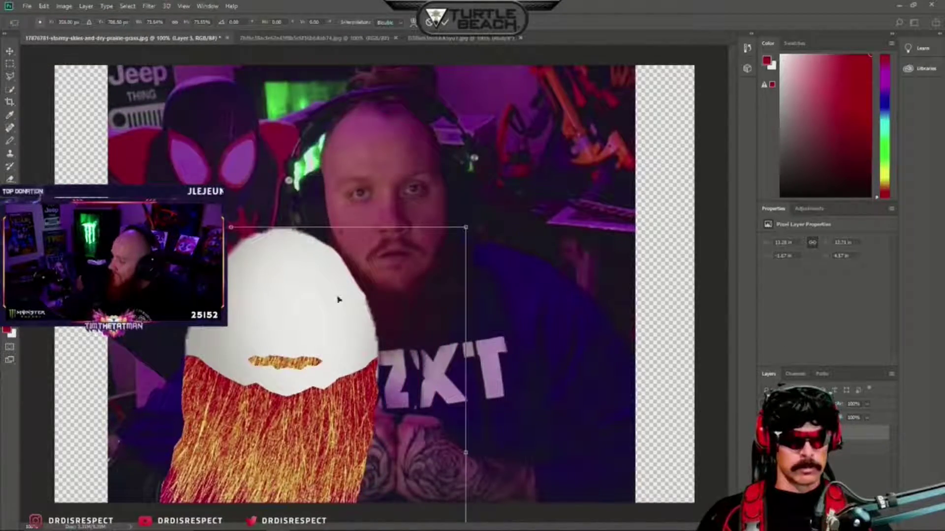
left_click_drag(338, 300, 417, 197)
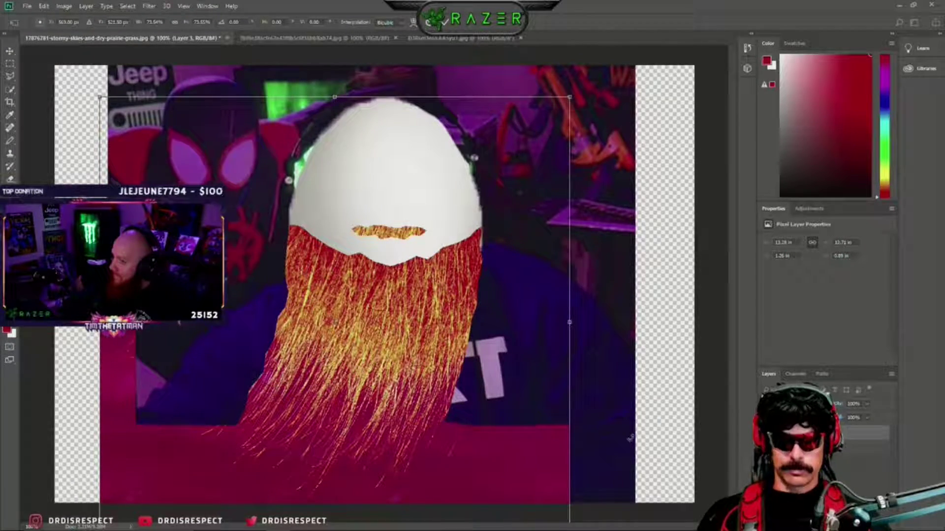
left_click_drag(629, 438, 647, 422)
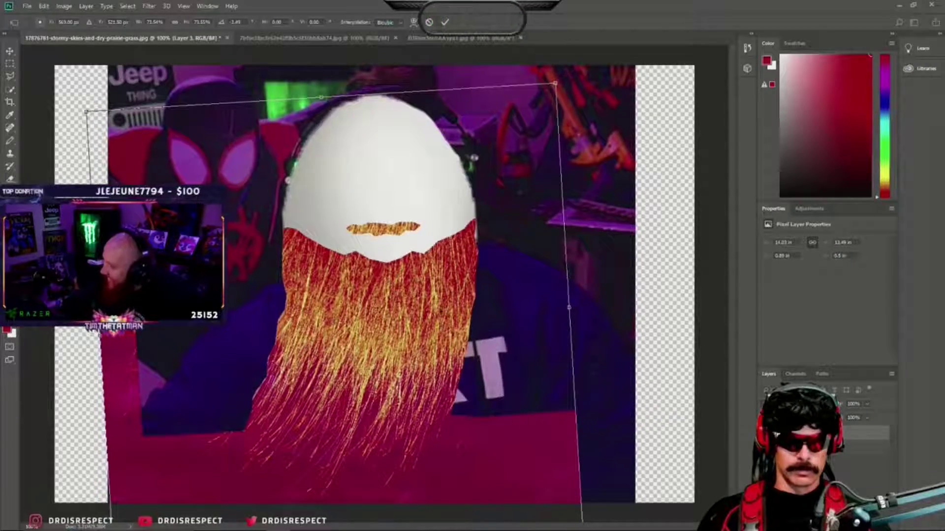
left_click_drag(439, 306, 450, 312)
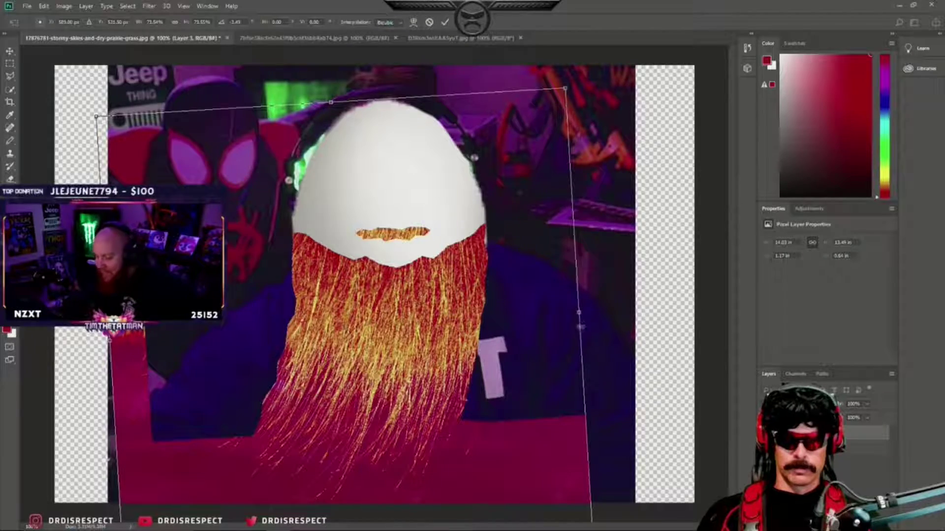
left_click_drag(579, 314, 569, 313)
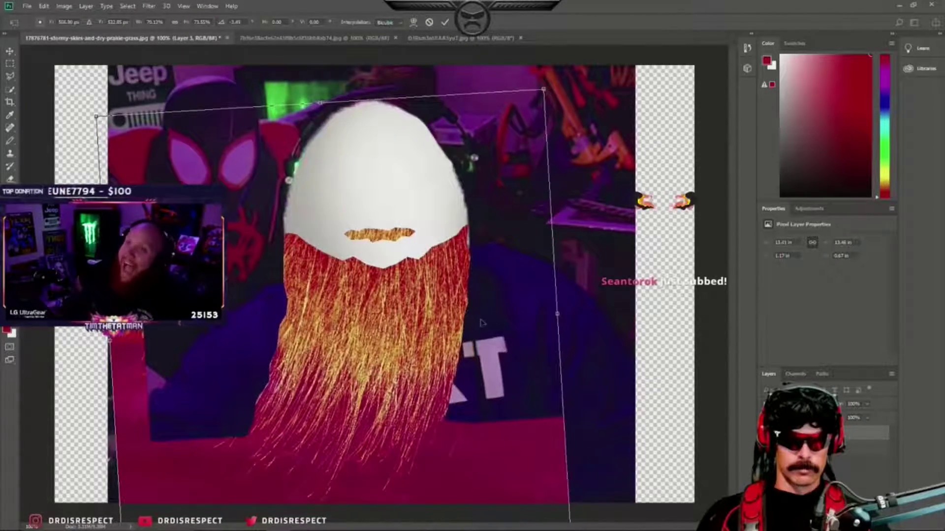
left_click_drag(488, 322, 482, 322)
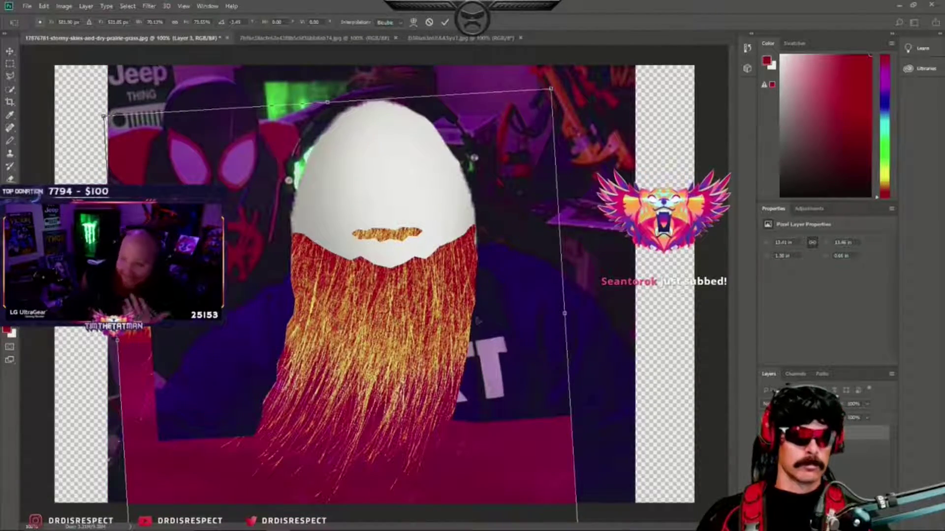
left_click(9, 51)
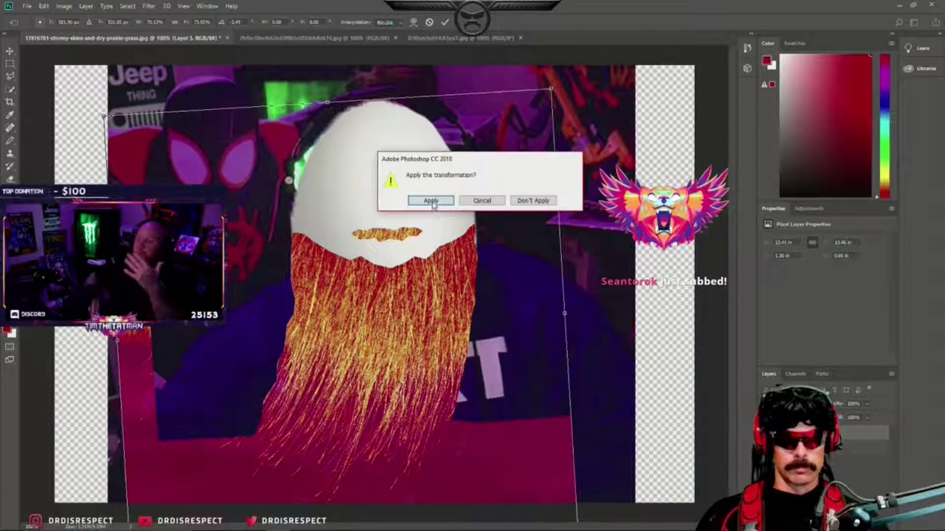
key("Return")
key("l")
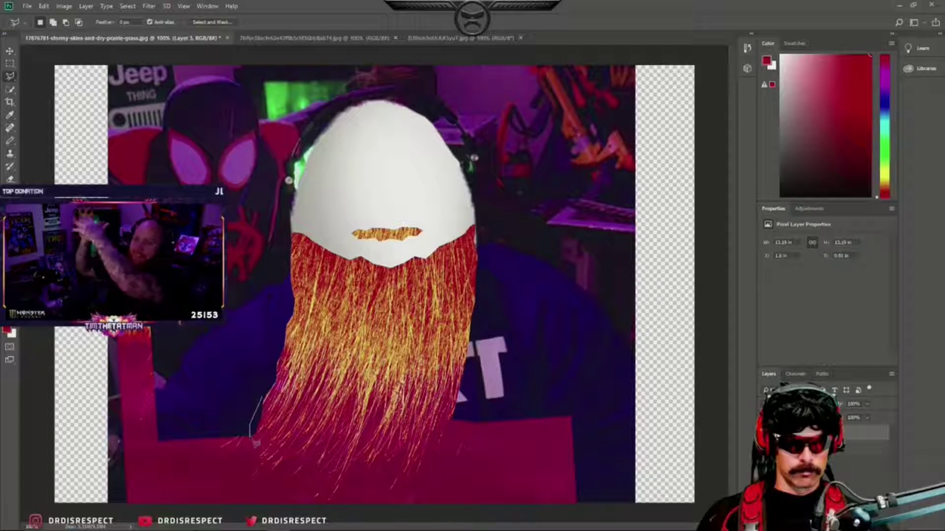
Lasso the red patch at the beard's lower left and pick a soft round Eraser brush
mouse_move(262, 397)
left_mouse_down()
mouse_move(256, 477)
mouse_move(345, 500)
mouse_move(374, 492)
left_mouse_up()
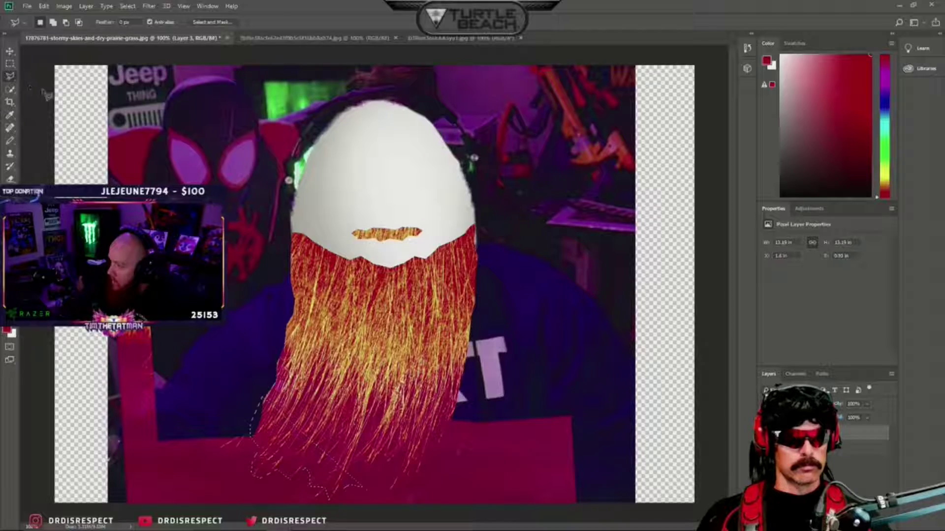
left_click(10, 63)
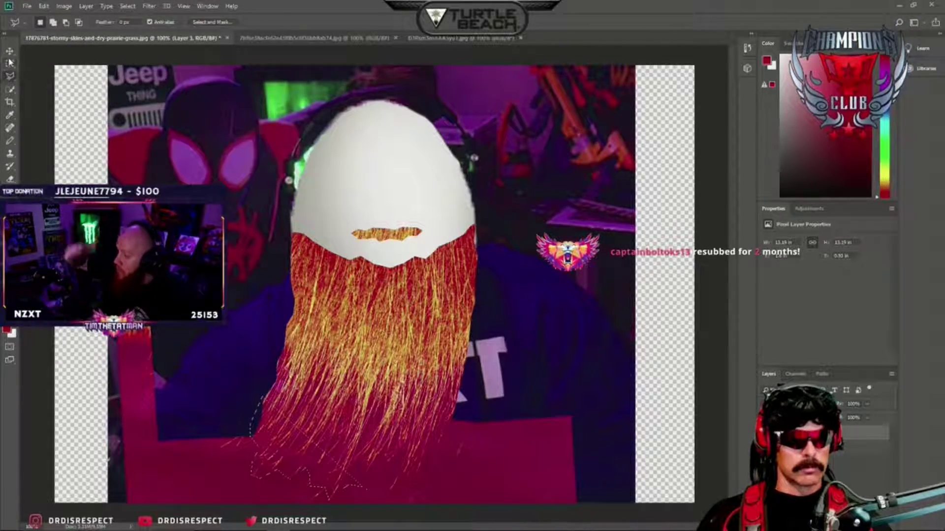
left_click(84, 101)
left_click(11, 179)
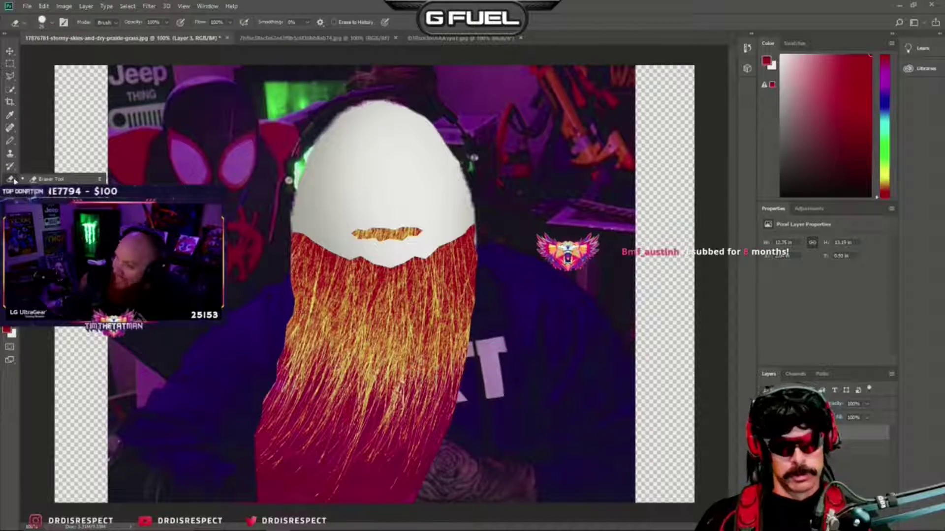
left_click(54, 23)
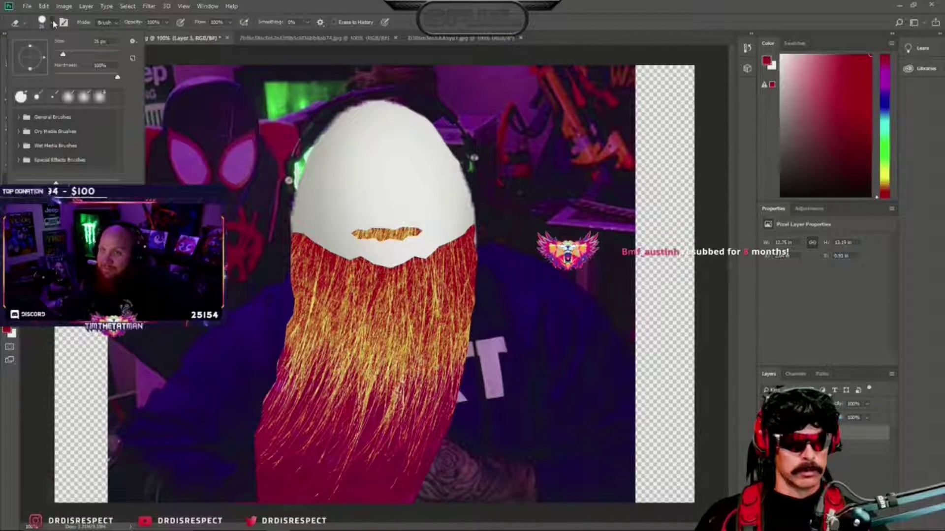
left_click(69, 100)
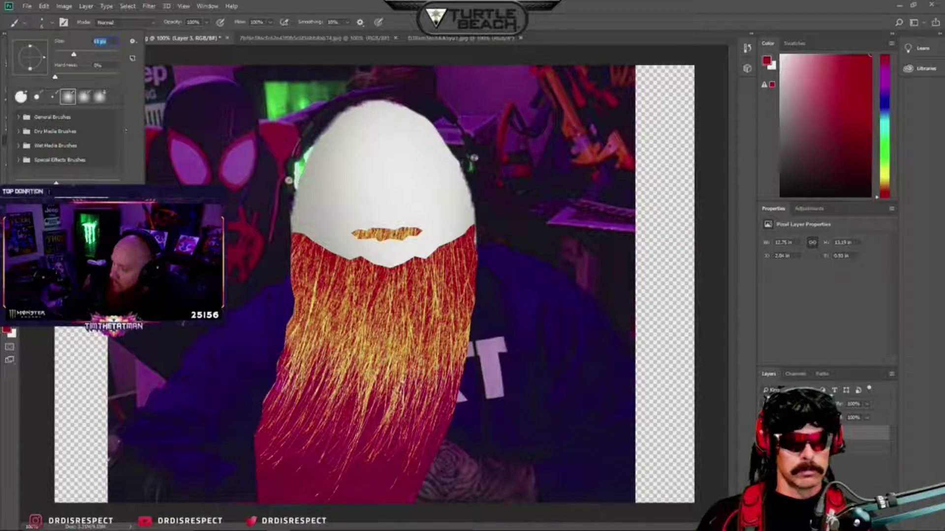
left_click(257, 485)
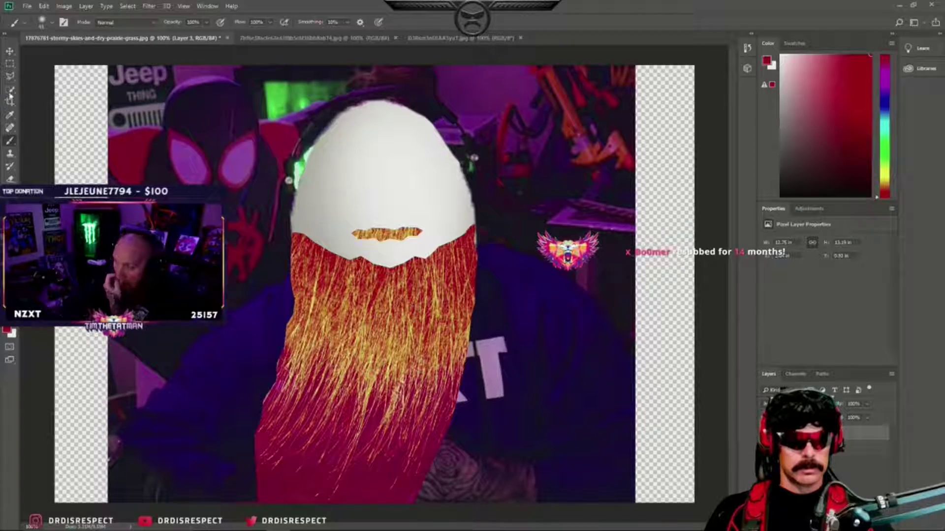
Lasso around the beard's lower edge, delete those pixels, and deselect
left_click(10, 76)
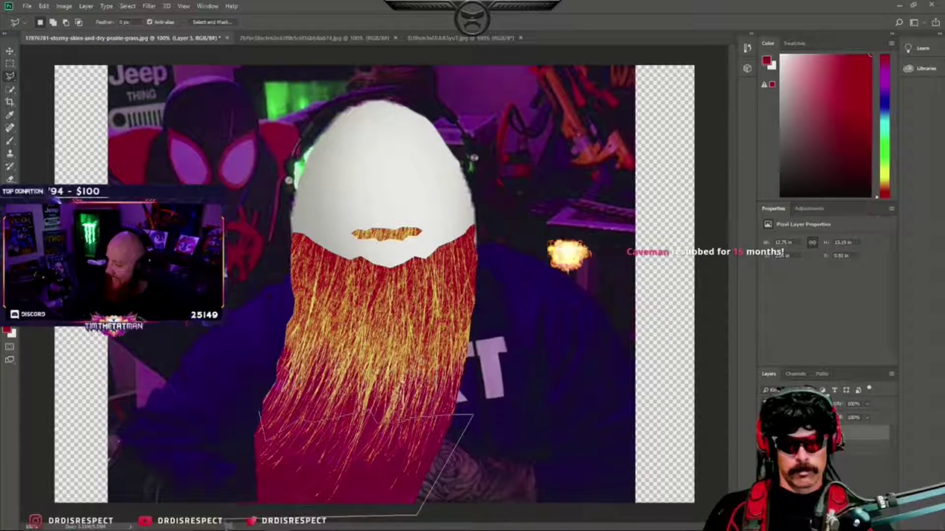
left_click_drag(228, 526, 209, 489)
left_click_drag(262, 418, 262, 416)
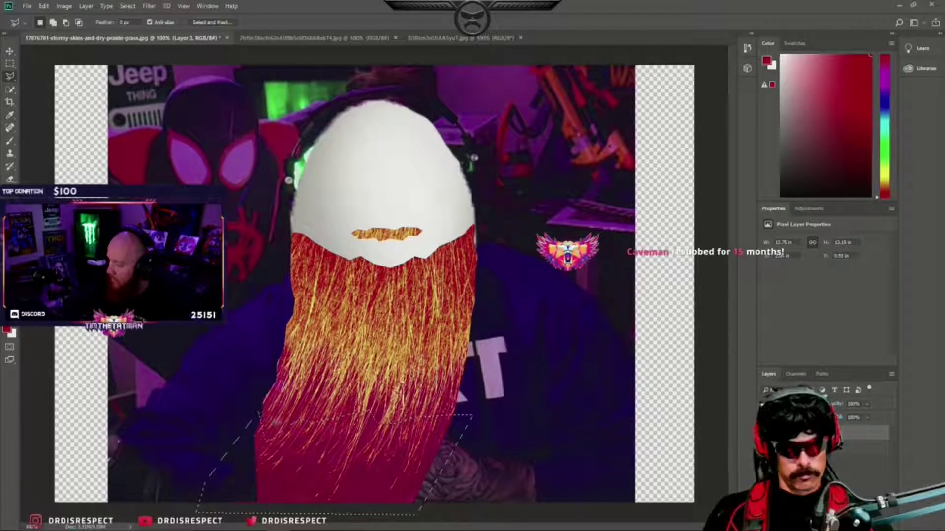
key("Delete")
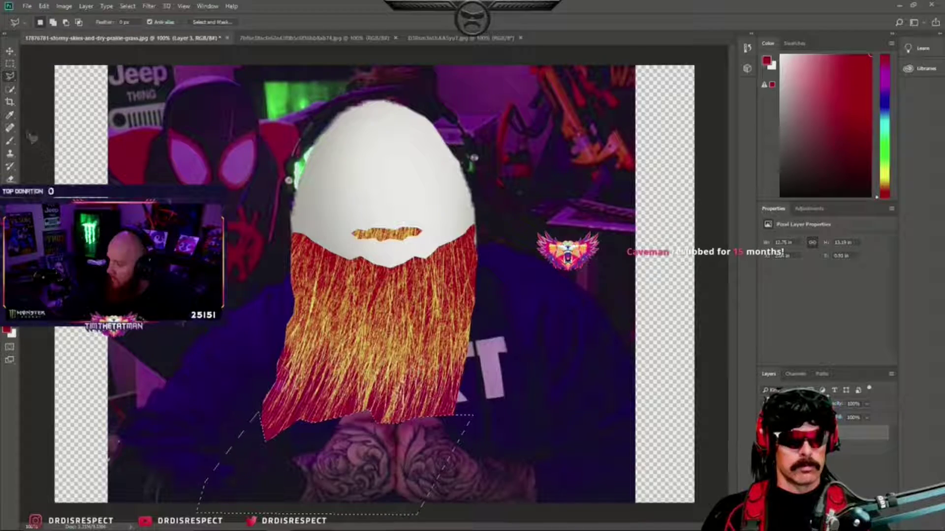
key("m")
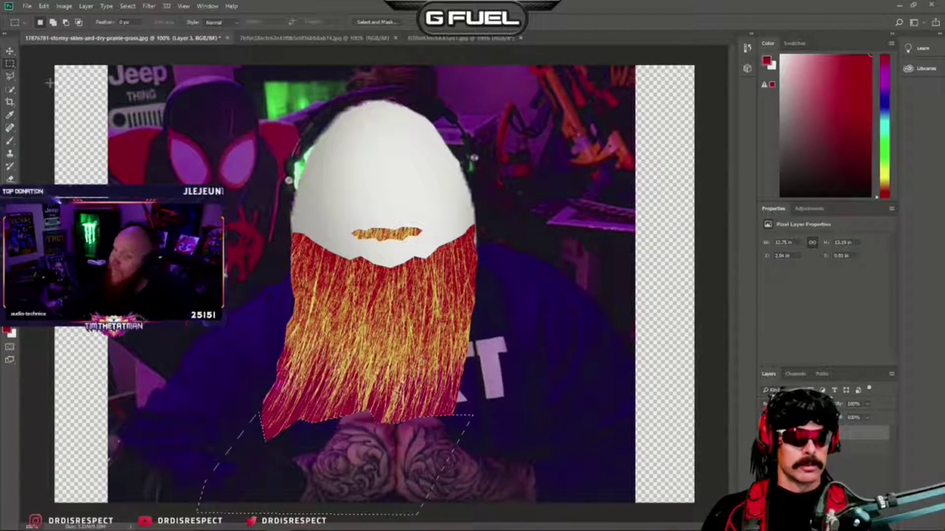
key("ctrl+d")
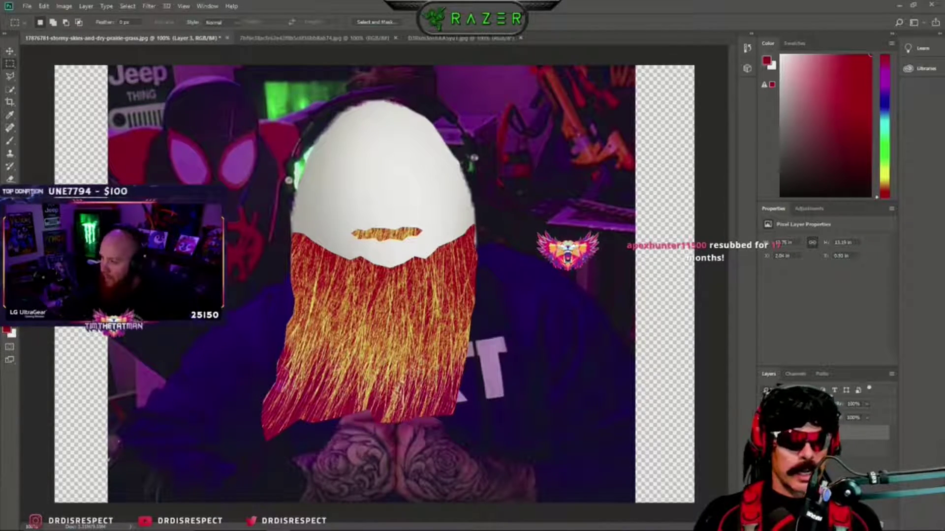
Work the beard's bottom edge with the Smudge, Eraser and Magic Eraser tools
key("r")
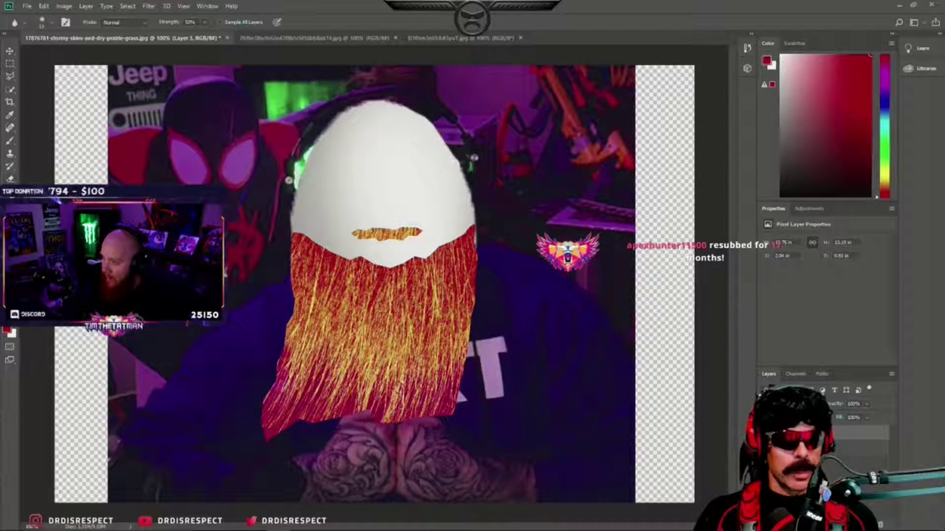
left_click(11, 180)
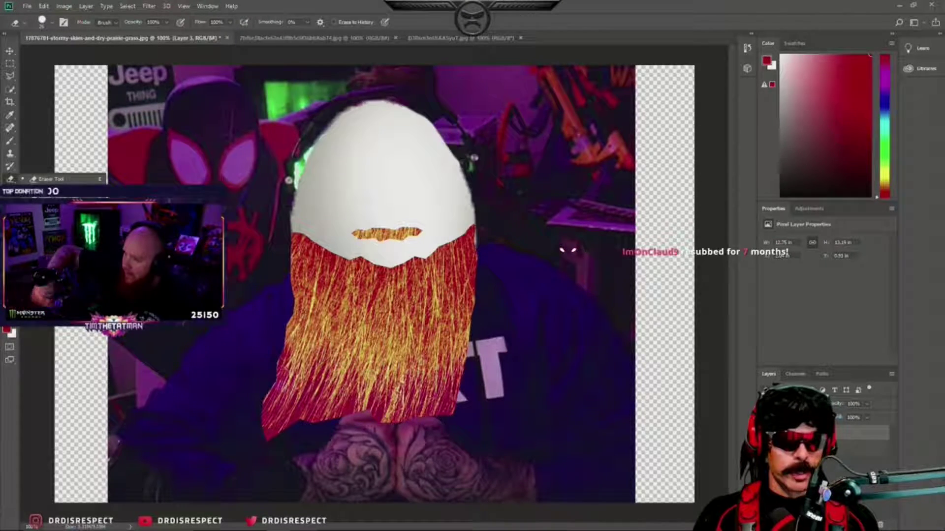
key("shift+e")
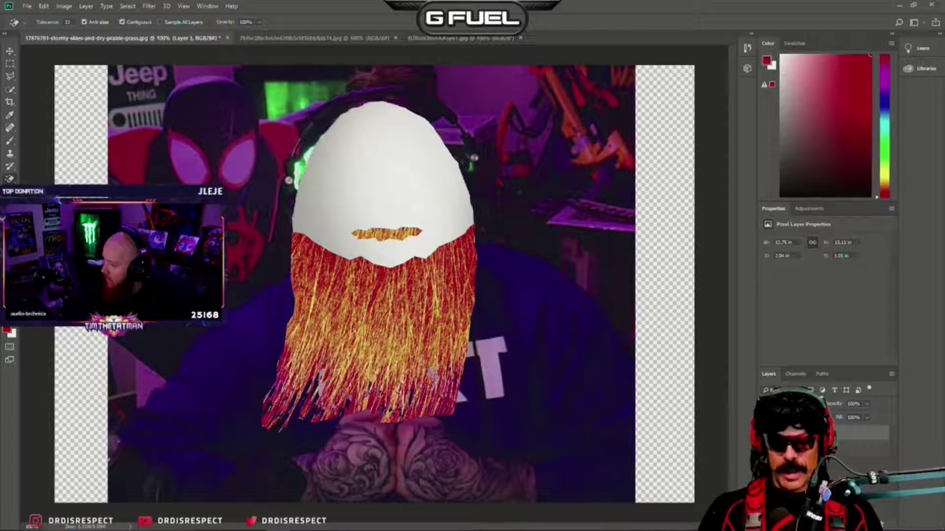
Apply Image > Auto Tone, Auto Contrast and Auto Color in turn
left_click(63, 6)
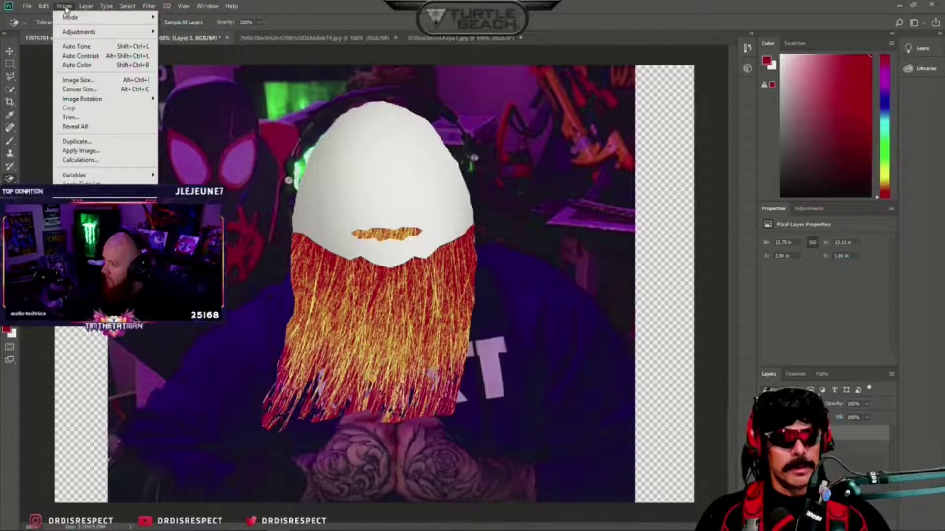
left_click(78, 46)
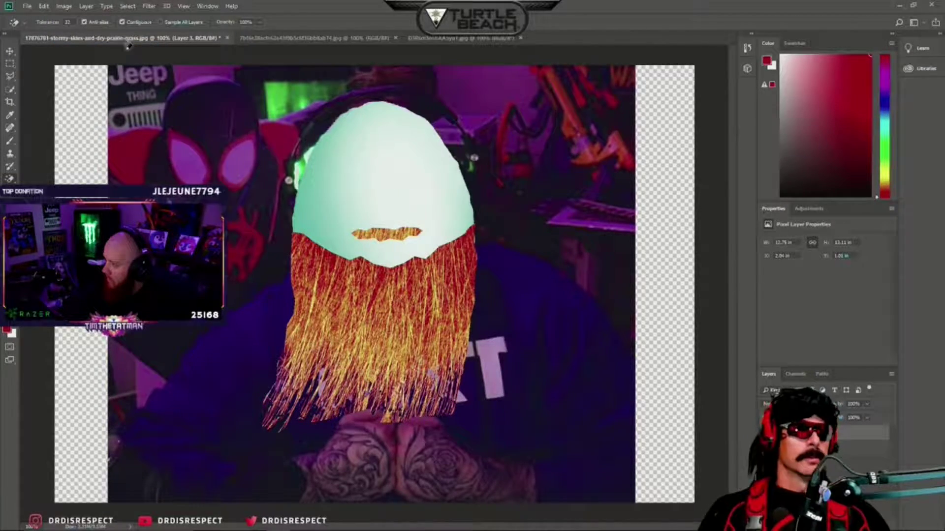
left_click(64, 6)
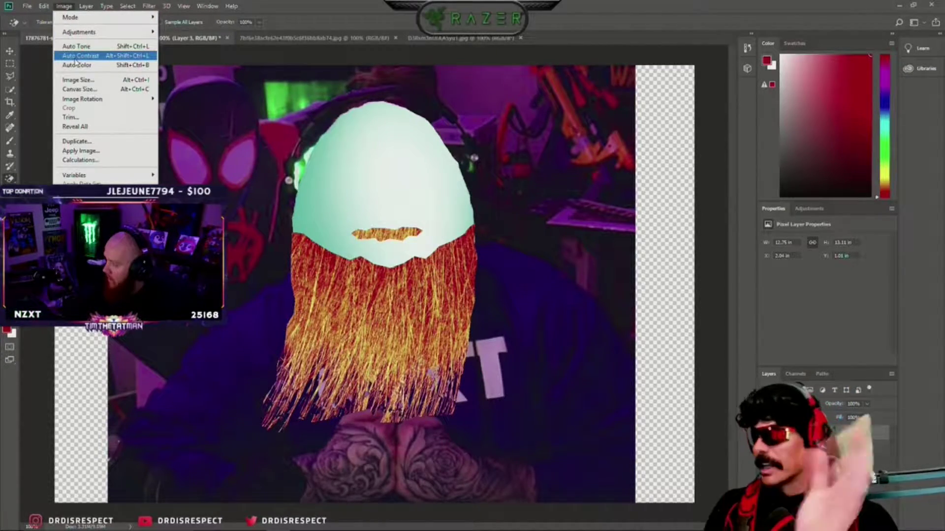
left_click(77, 58)
left_click(64, 7)
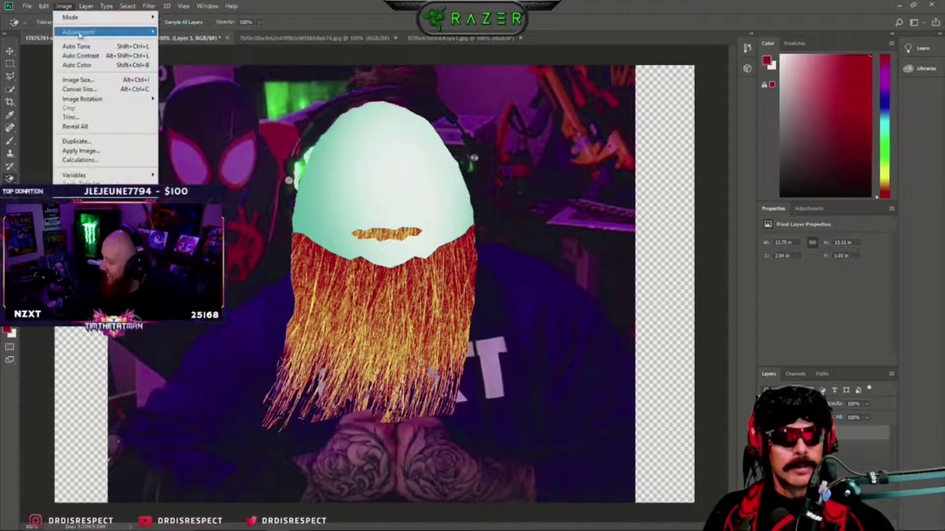
left_click(78, 66)
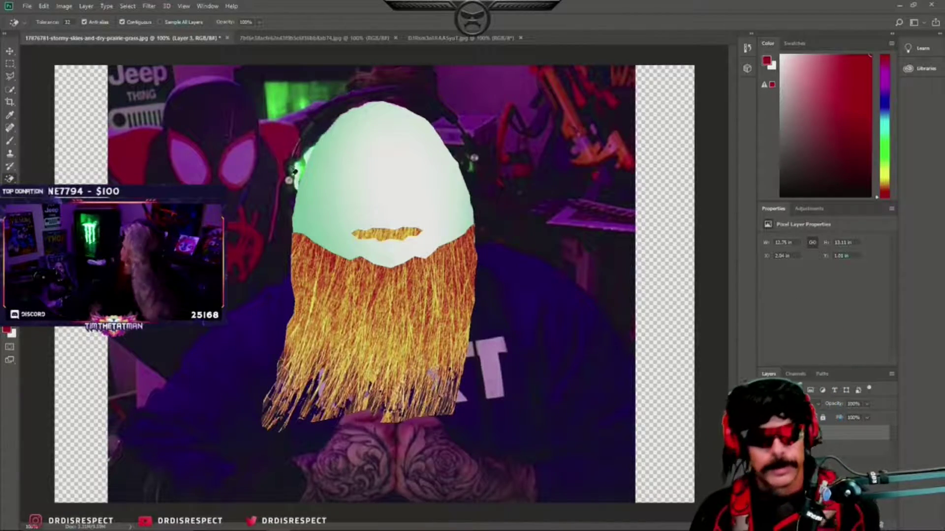
left_click(27, 6)
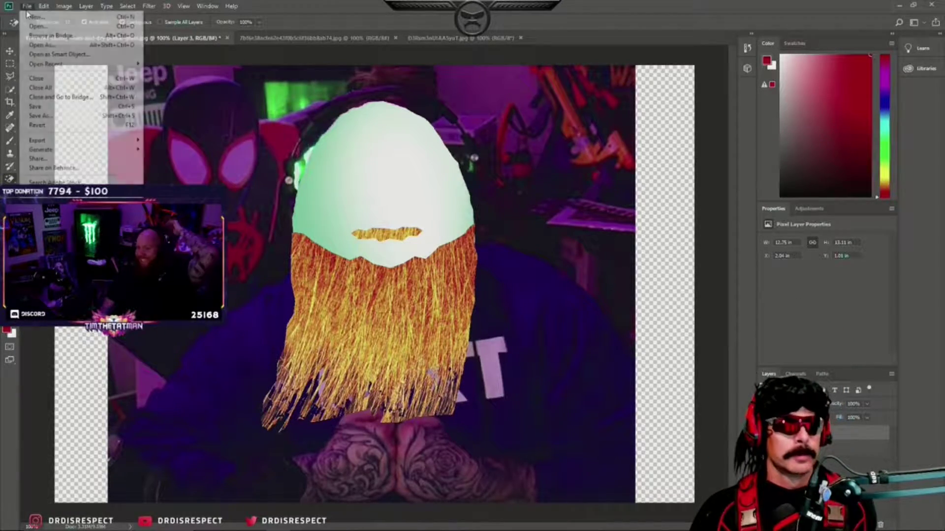
Save As a PNG with the default PNG Format Options, then minimise Photoshop
left_click(45, 117)
key("Escape")
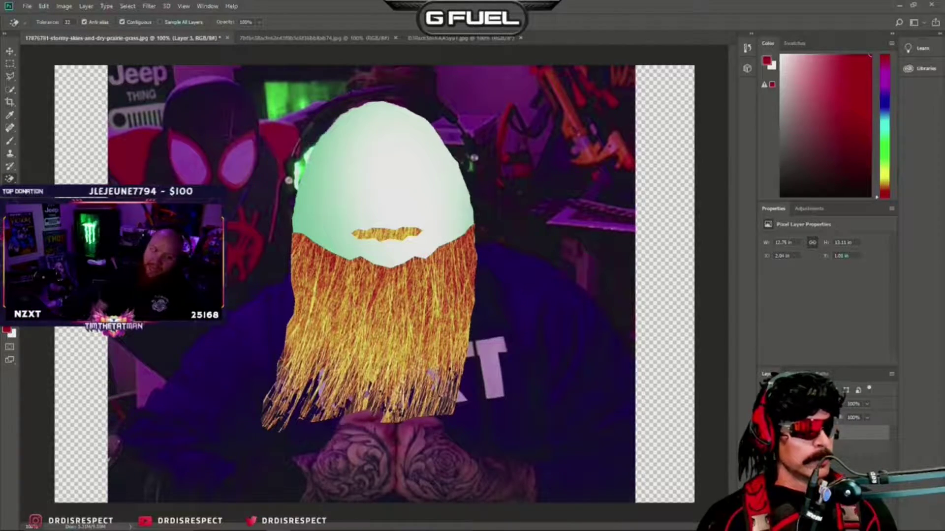
key("Return")
left_click(527, 155)
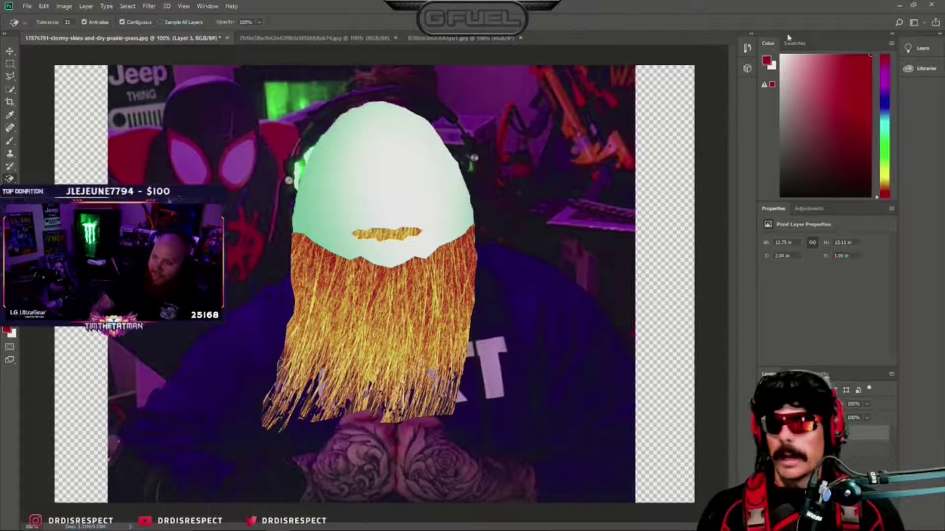
left_click(899, 7)
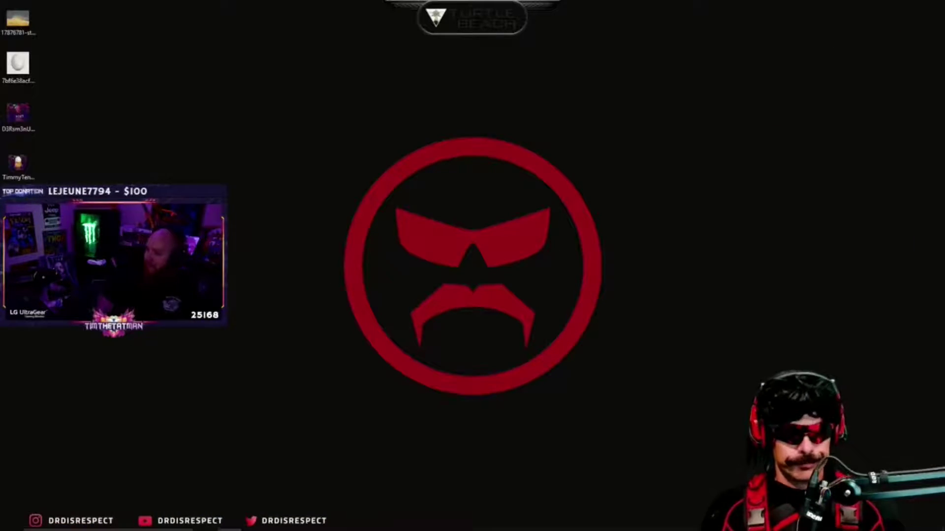